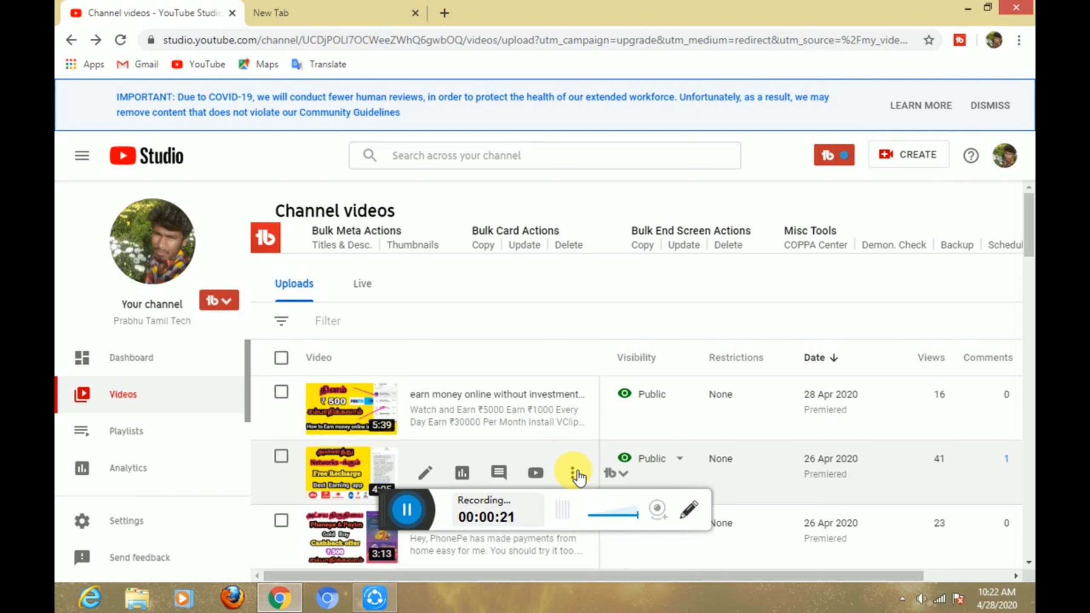
Promote the second uploaded video in the channel's list and start its Google Ads setup, closing the empty browser tab
left_click(577, 480)
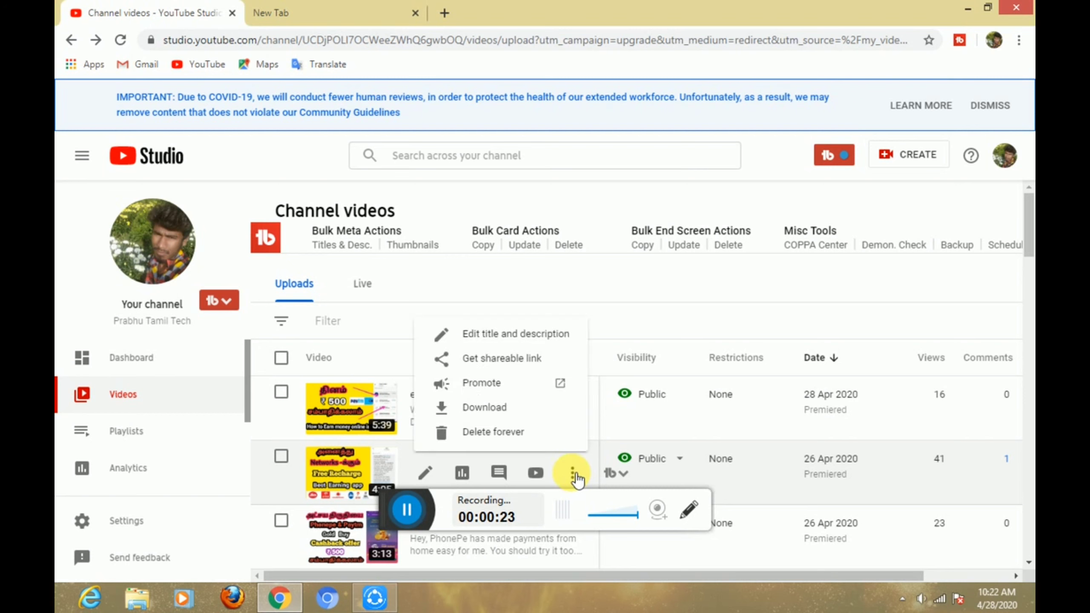
left_click(509, 386)
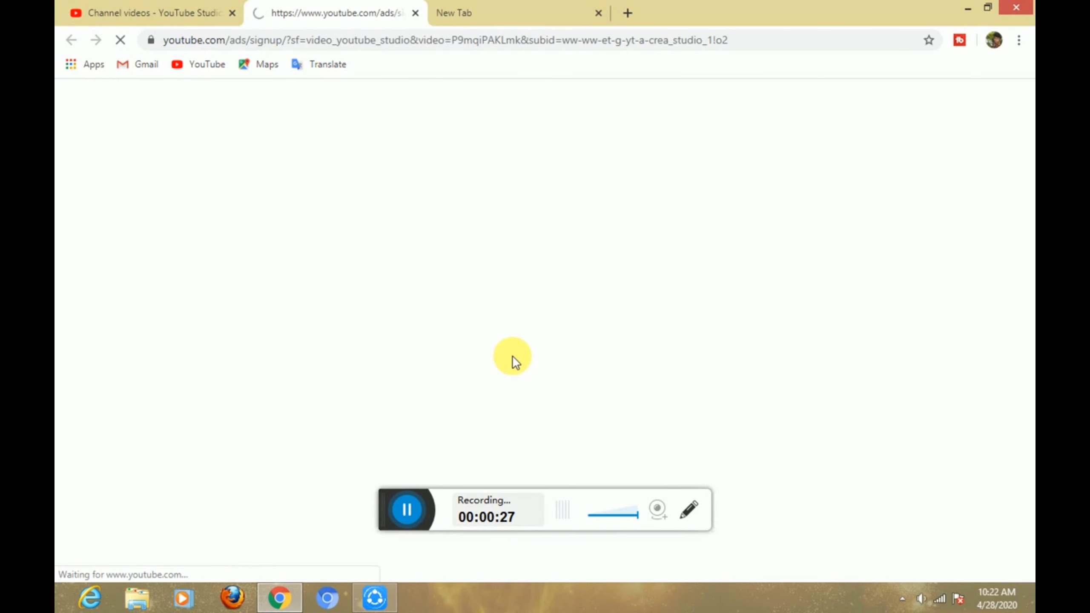
left_click(598, 13)
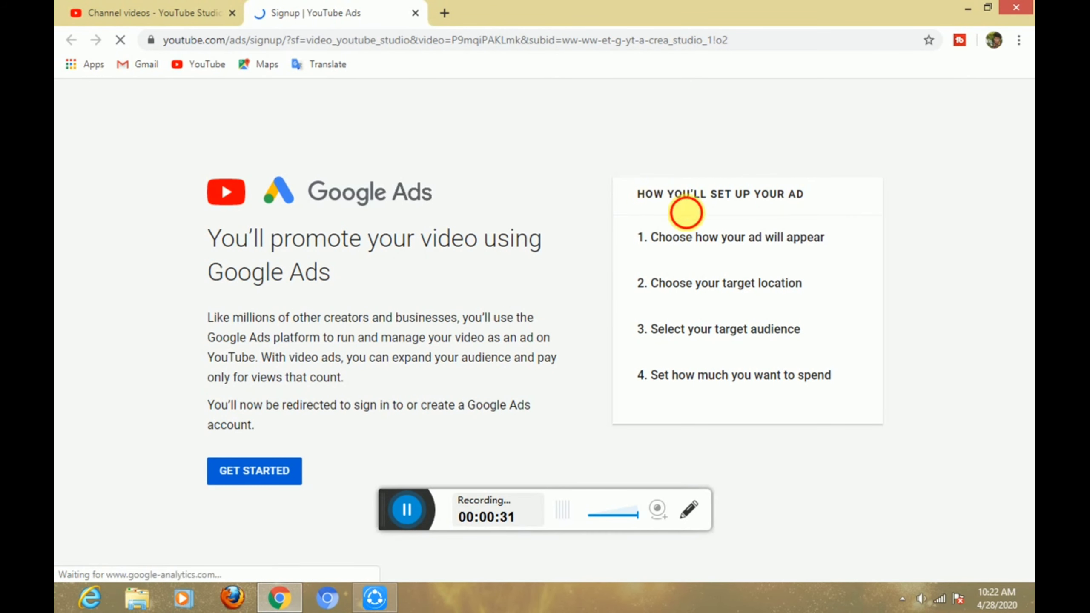
left_click_drag(788, 377, 810, 378)
left_click(854, 432)
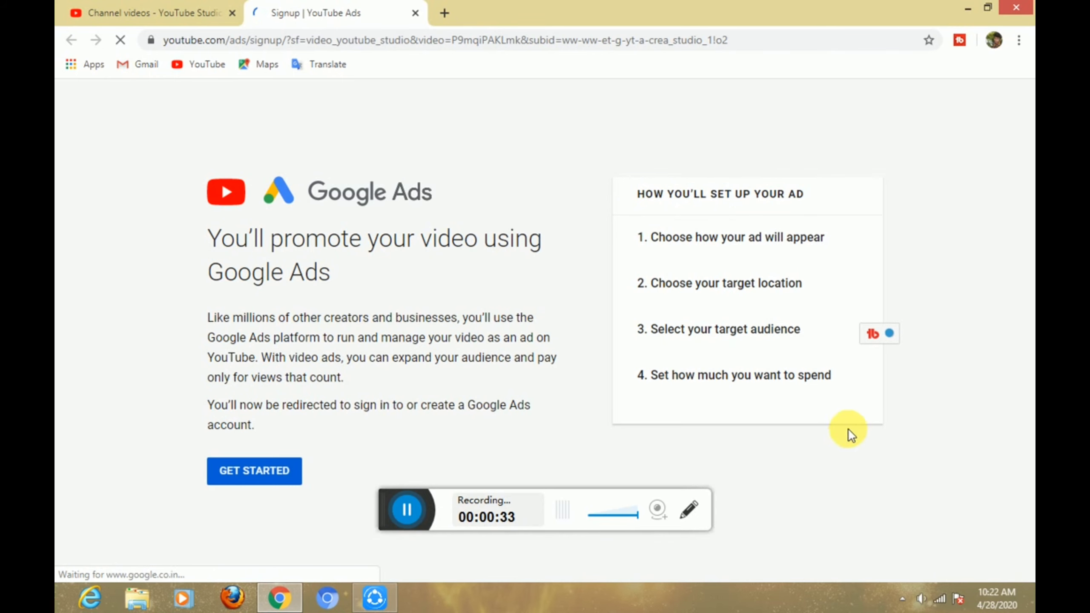
left_click(271, 476)
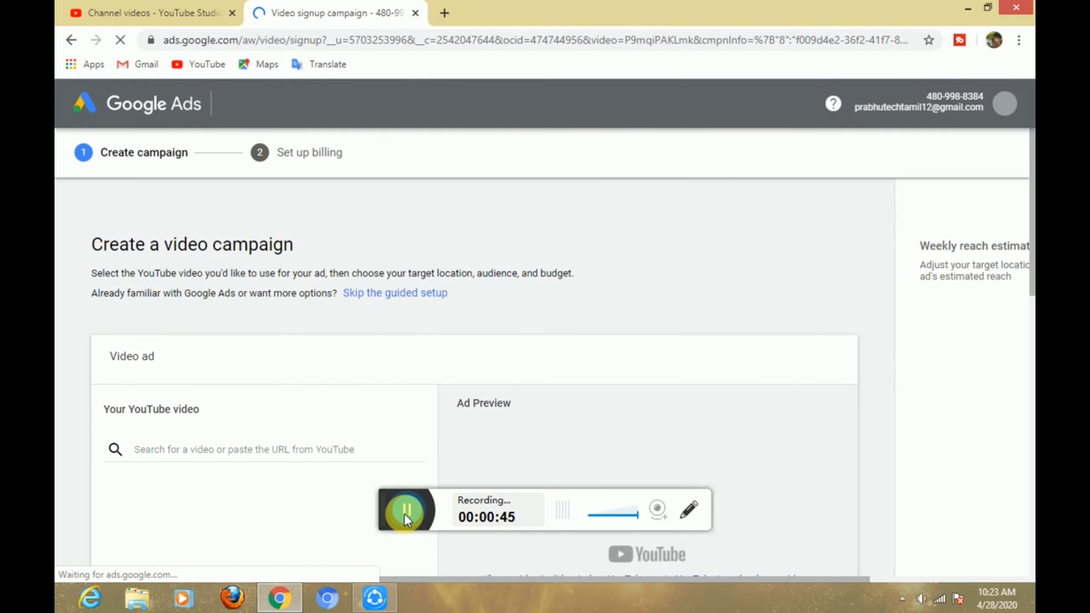
Try the ad format automatically played before other videos, and switch back to thumbnail placement next to related videos or on the YouTube homepage
left_click_drag(1033, 280, 1034, 342)
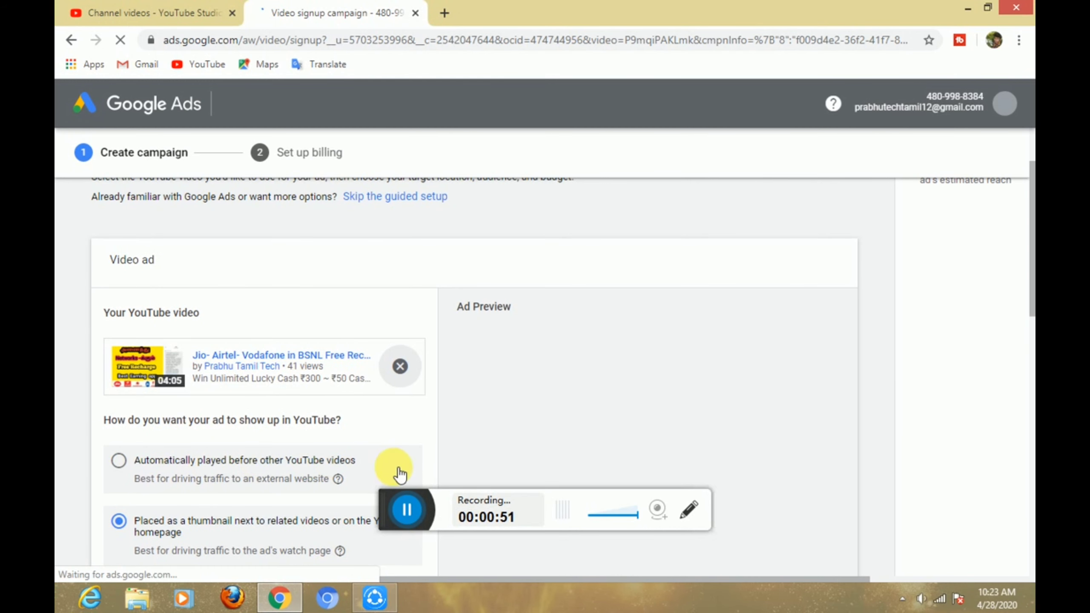
left_click_drag(1033, 261, 1033, 293)
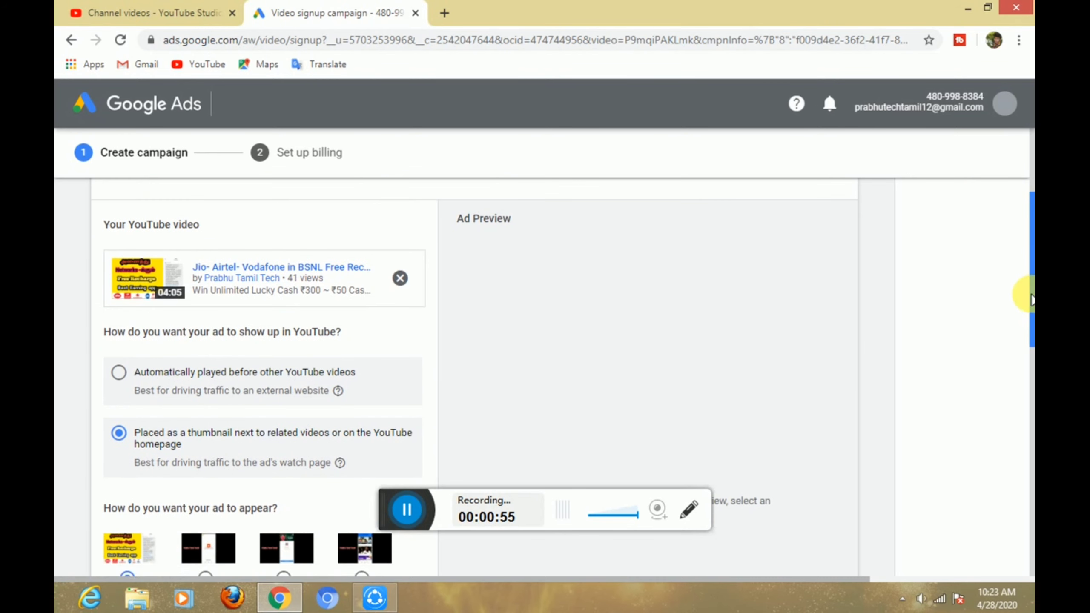
left_click(118, 381)
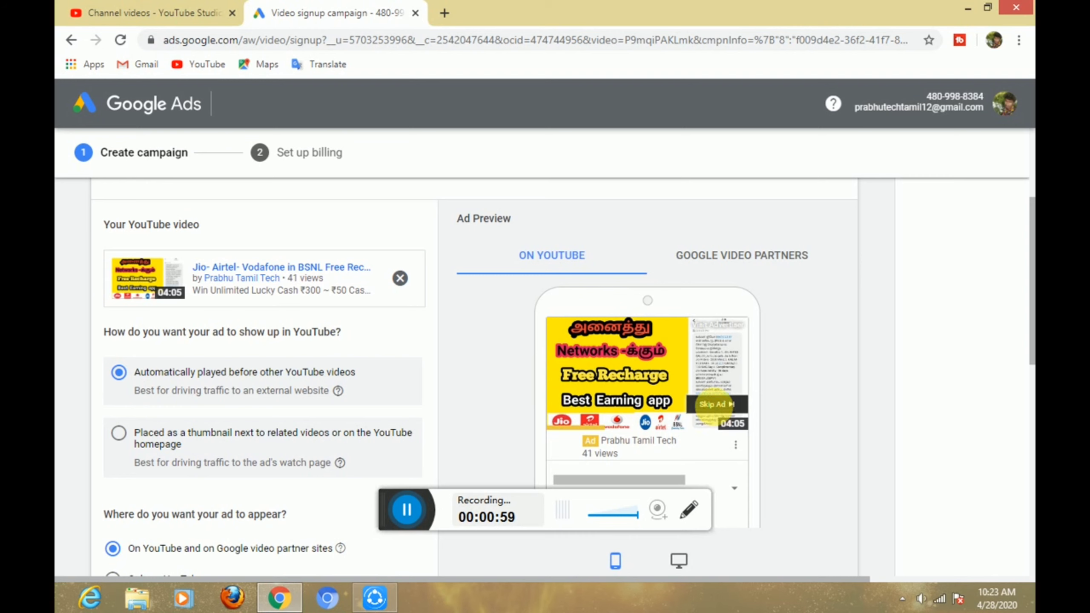
left_click(124, 435)
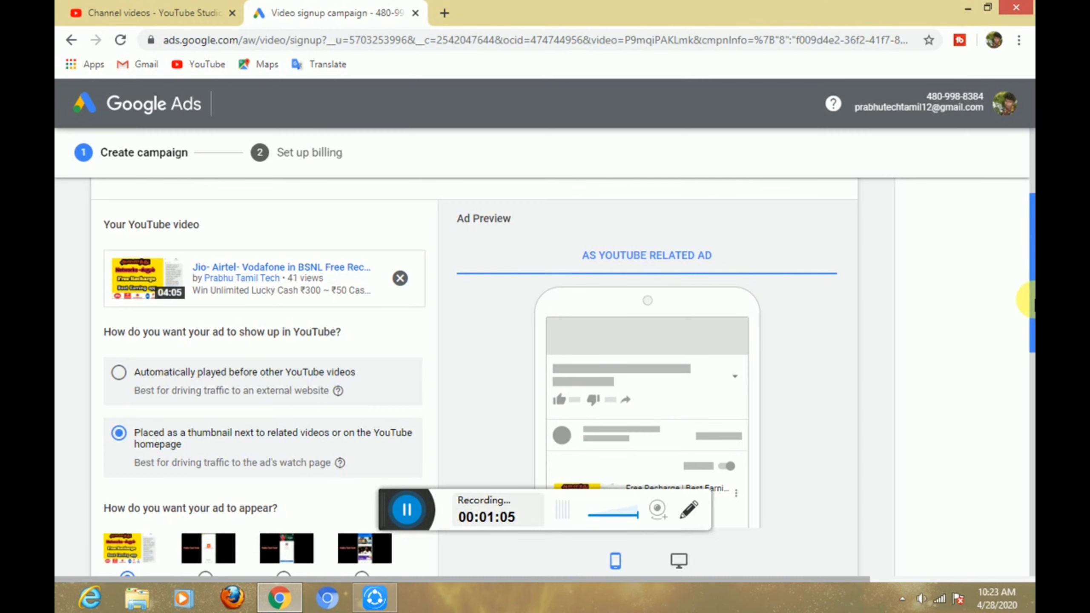
Review the ad's thumbnail, headline and both descriptions, and accept the video ad settings to continue to the target locations
scroll(1027, 340, "down", 1)
scroll(1026, 340, "down", 3)
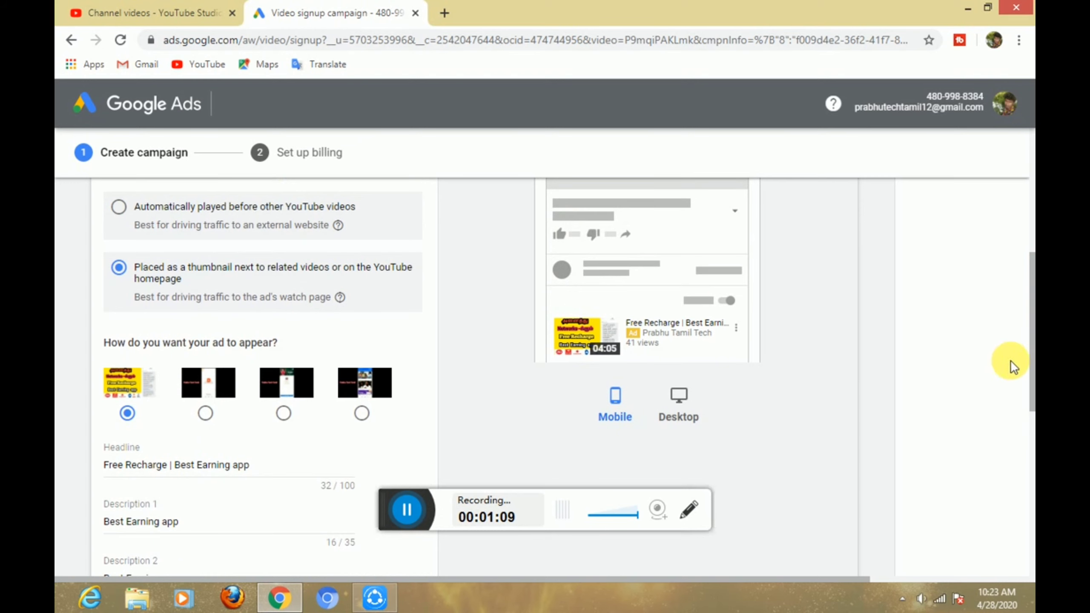
left_click_drag(1029, 364, 1029, 423)
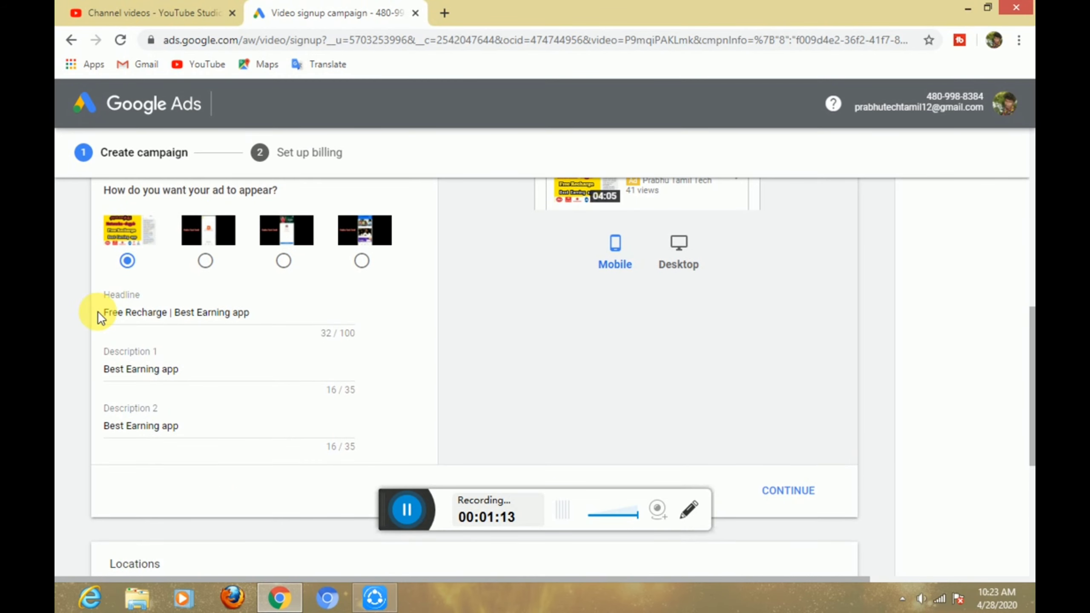
left_click_drag(123, 312, 297, 309)
left_click(297, 310)
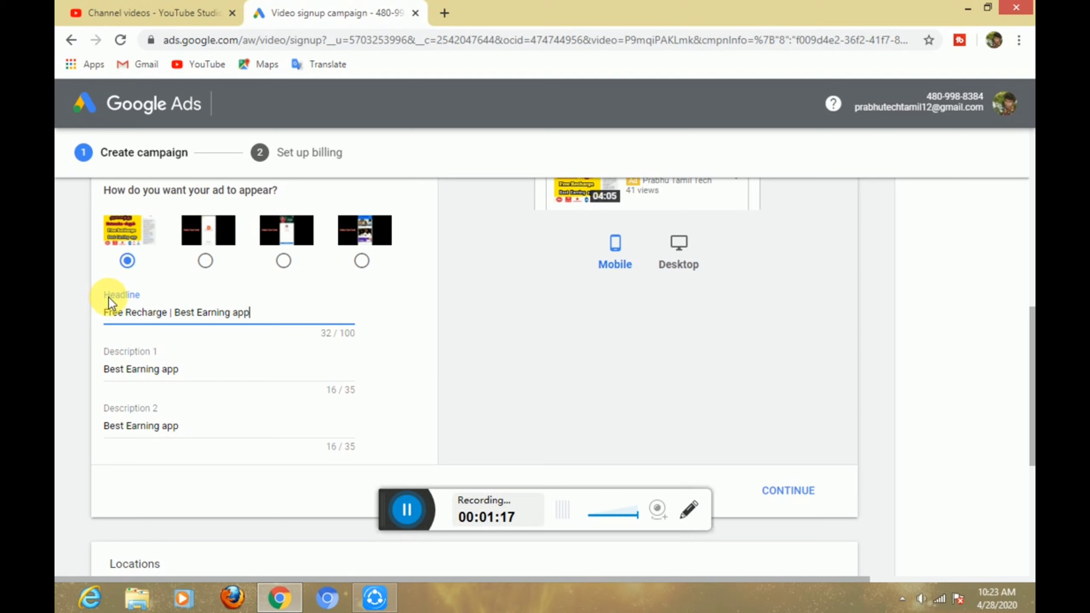
left_click(160, 379)
left_click(190, 436)
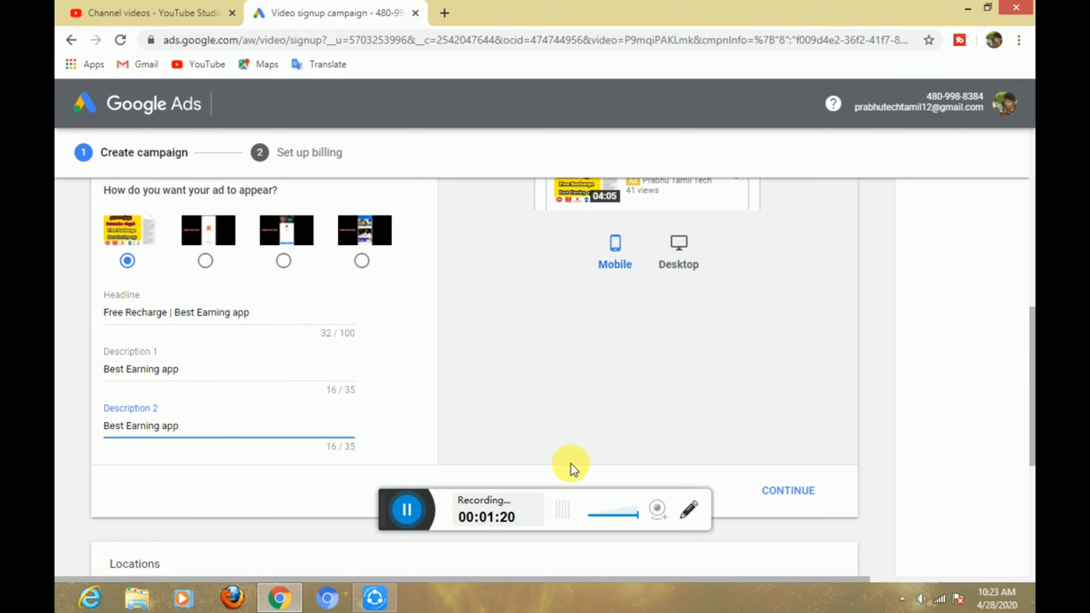
scroll(1030, 455, "down", 3)
left_click(780, 380)
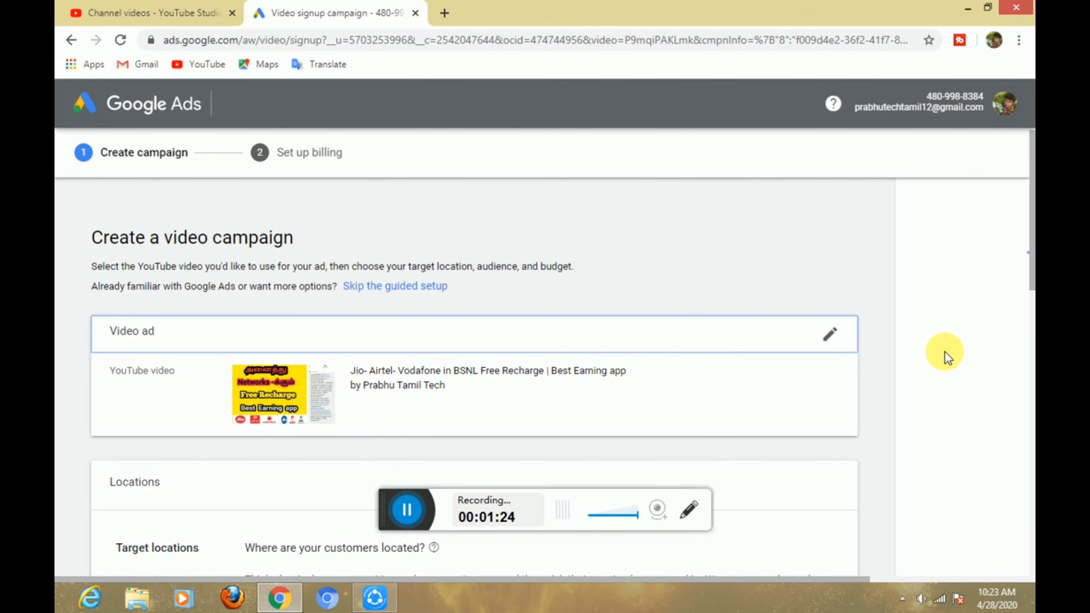
Search the target locations for "tamil" and choose the state of Tamil Nadu, India
left_click_drag(1034, 266, 1028, 361)
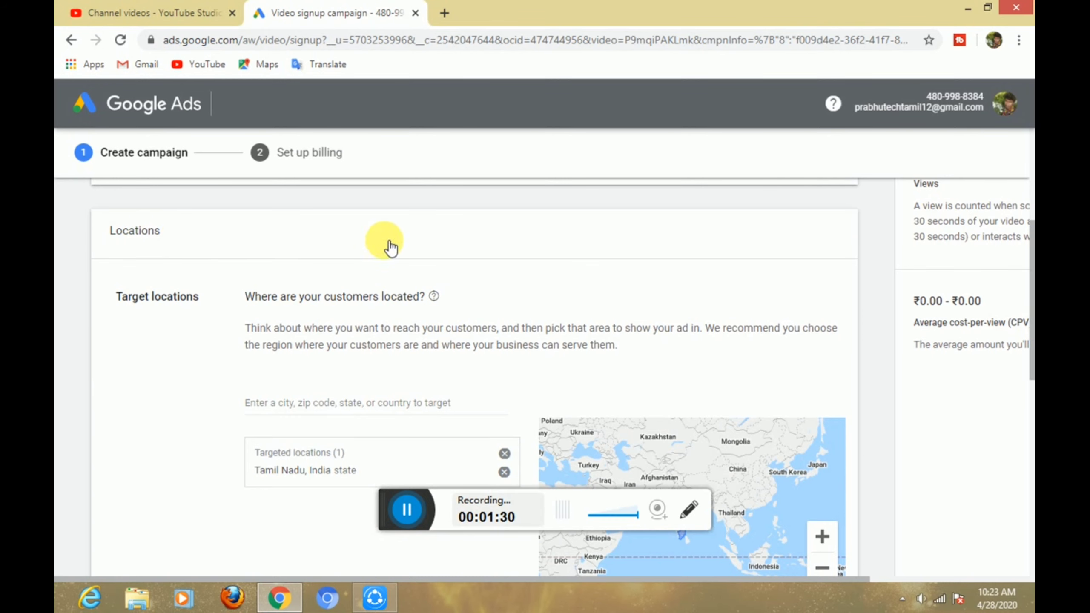
left_click_drag(1029, 346, 1030, 291)
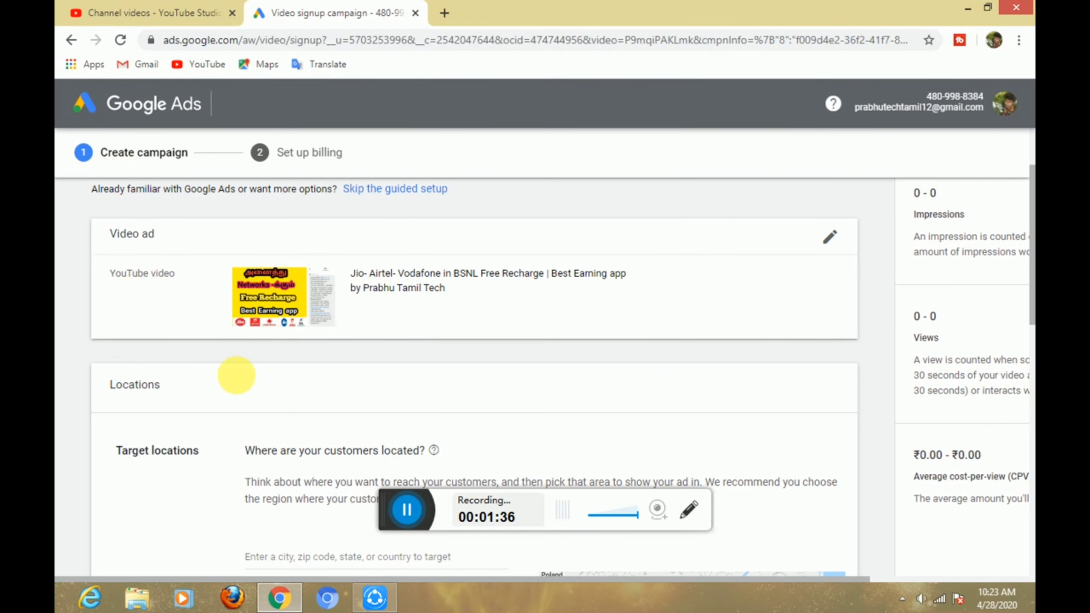
scroll(429, 502, "down", 3)
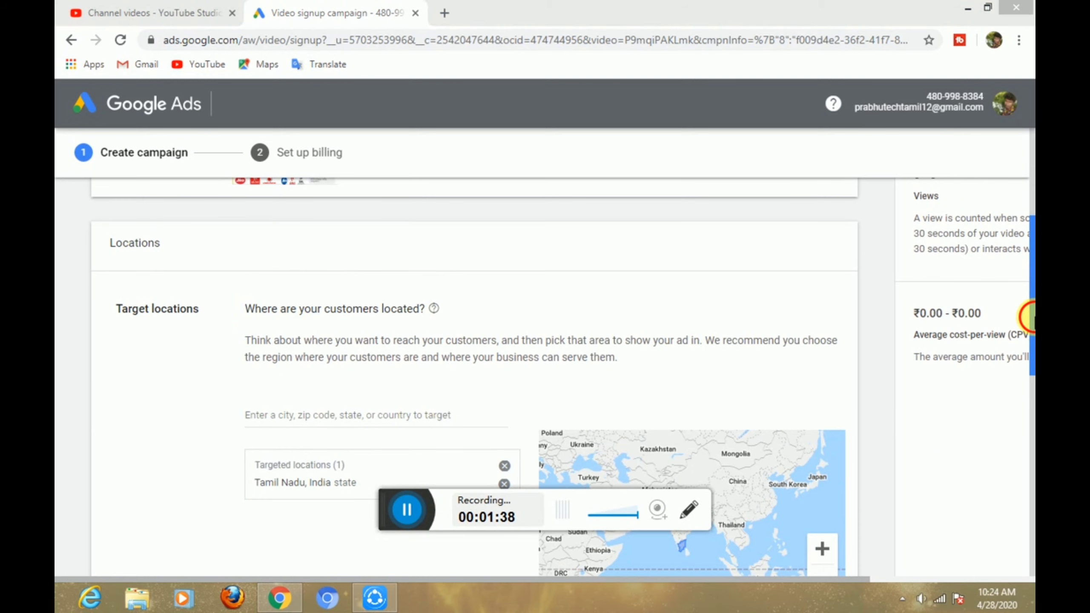
scroll(710, 341, "down", 2)
left_click(333, 333)
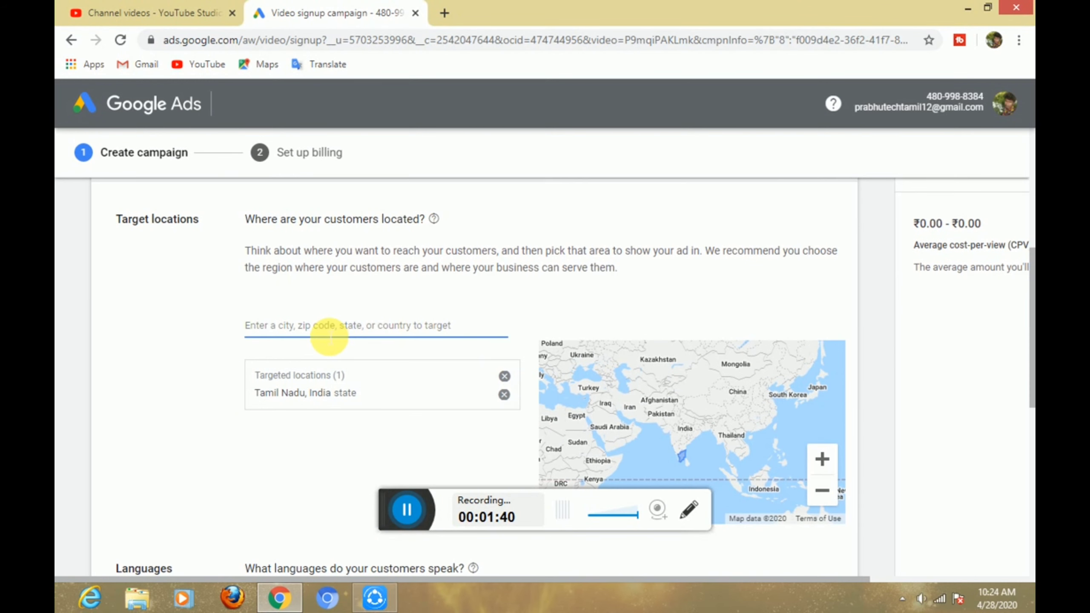
type("tamil")
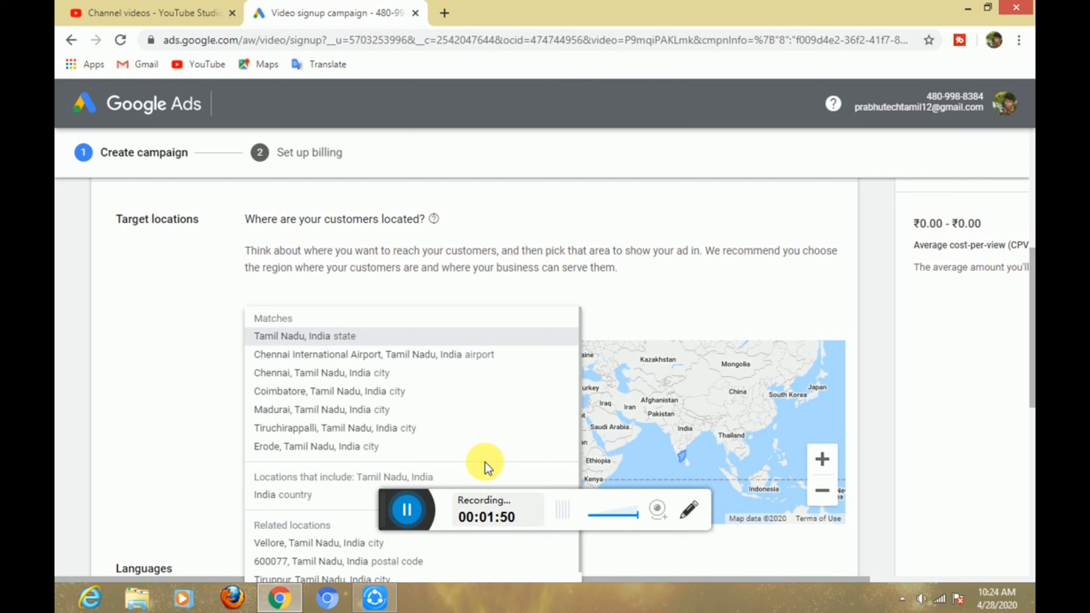
key("Return")
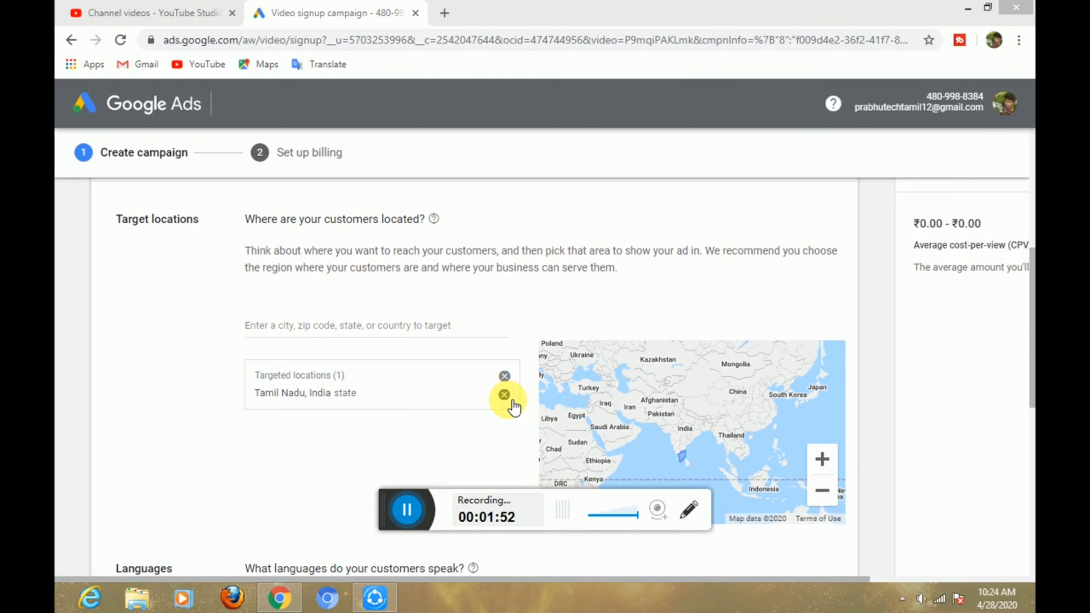
left_click_drag(279, 401, 370, 396)
left_click(376, 396)
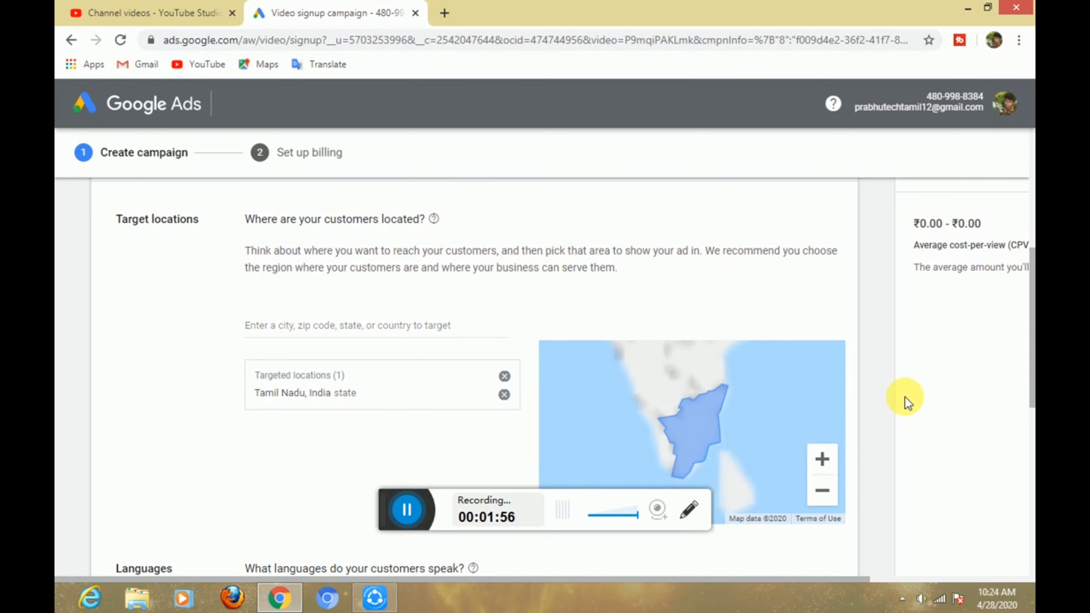
Browse the customer language list, add the suggested English language and remove it again, keeping Tamil
left_click_drag(1035, 332, 1034, 431)
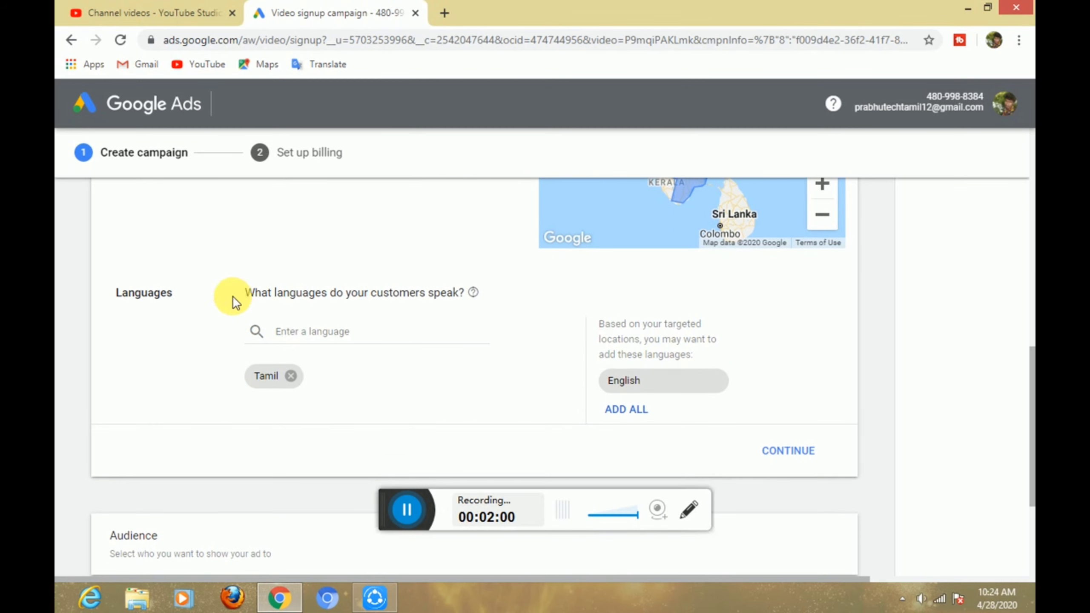
left_click(343, 338)
left_click(144, 357)
left_click(331, 334)
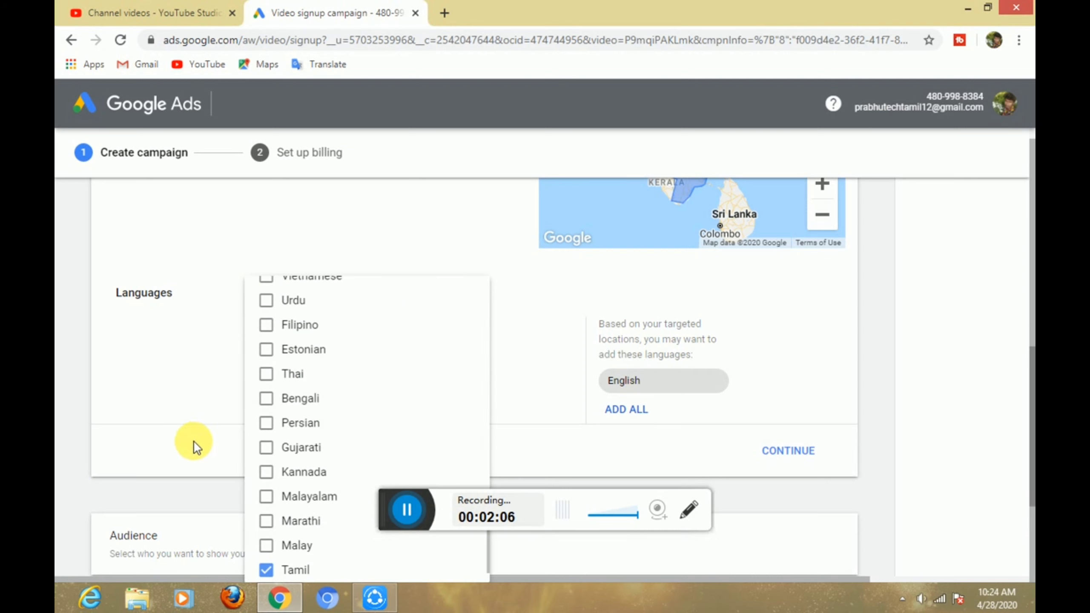
left_click(183, 392)
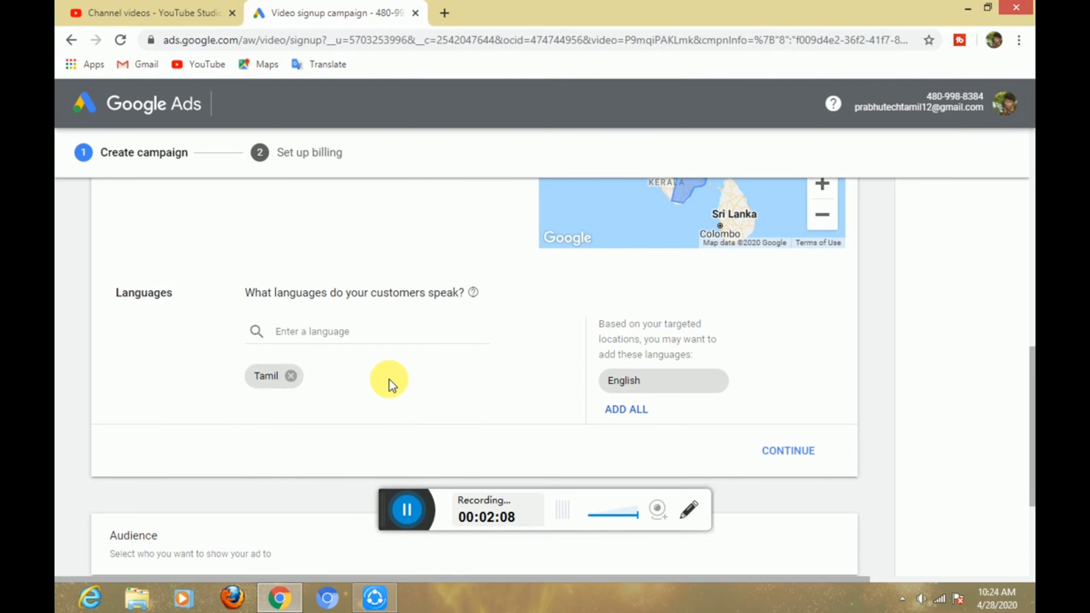
left_click(624, 412)
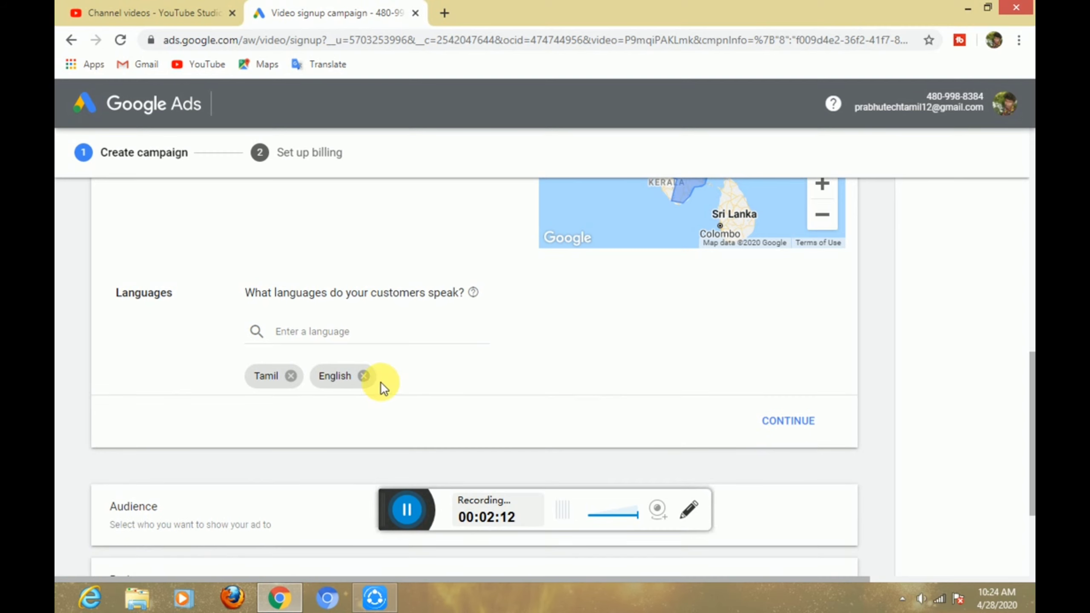
left_click(364, 376)
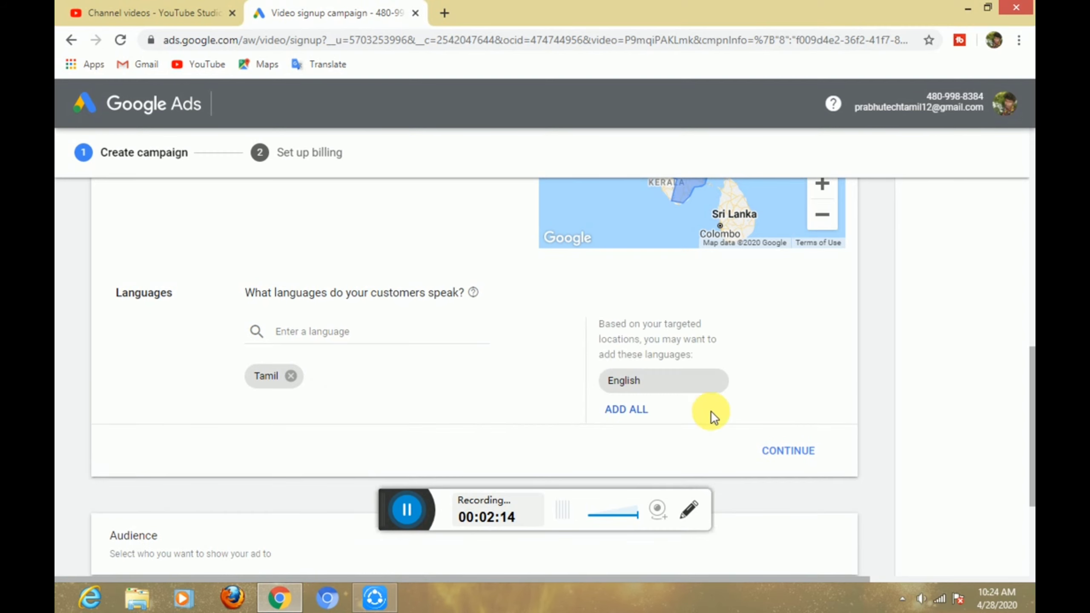
Open the campaign's Audience section and bring up its demographics options
scroll(1020, 387, "down", 3)
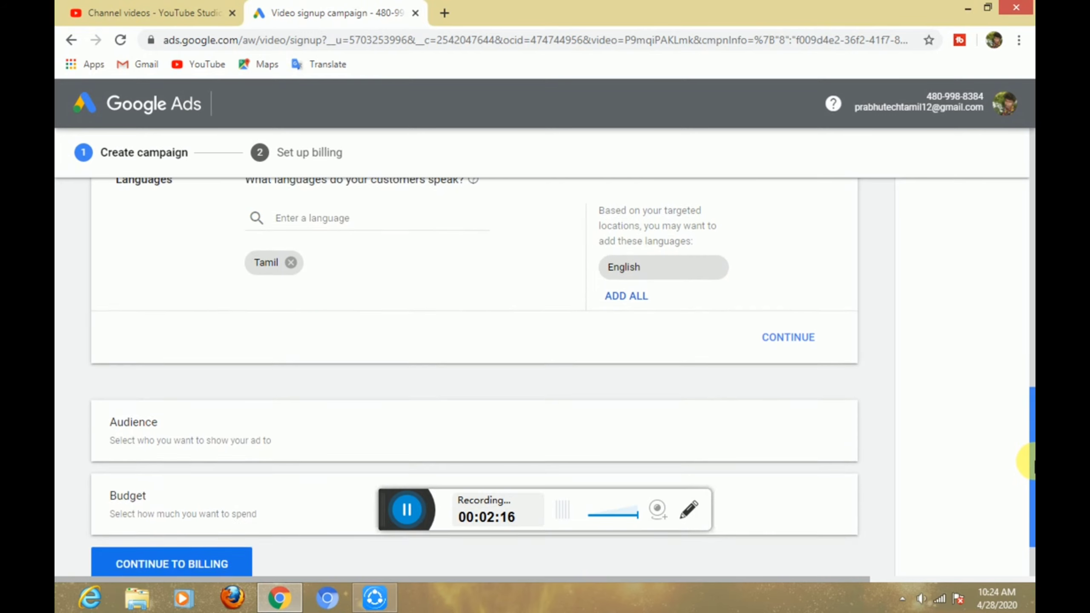
scroll(1025, 481, "down", 1)
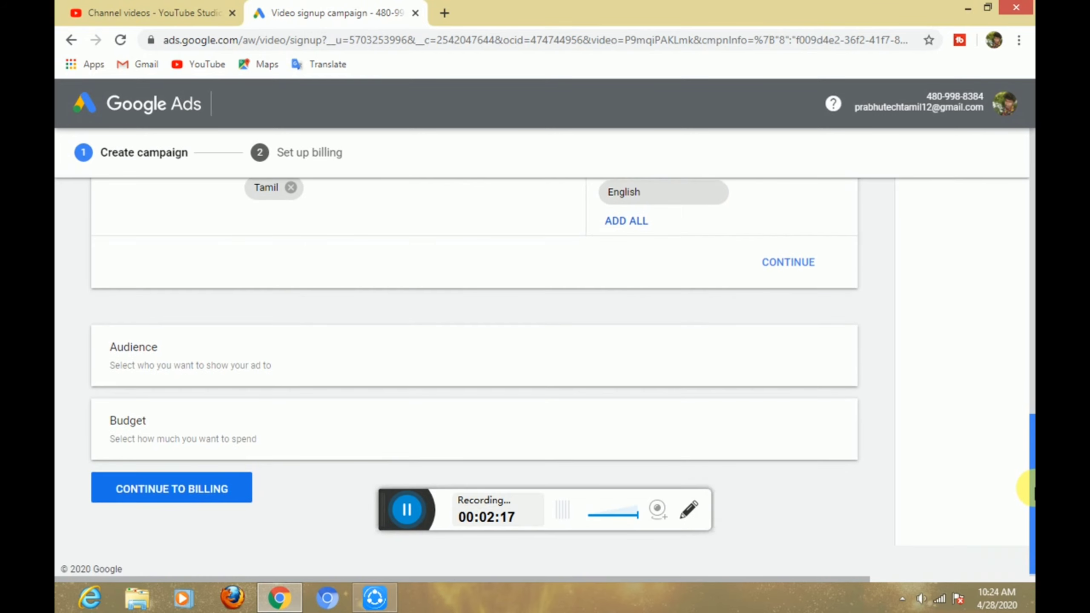
left_click(298, 371)
scroll(423, 369, "down", 5)
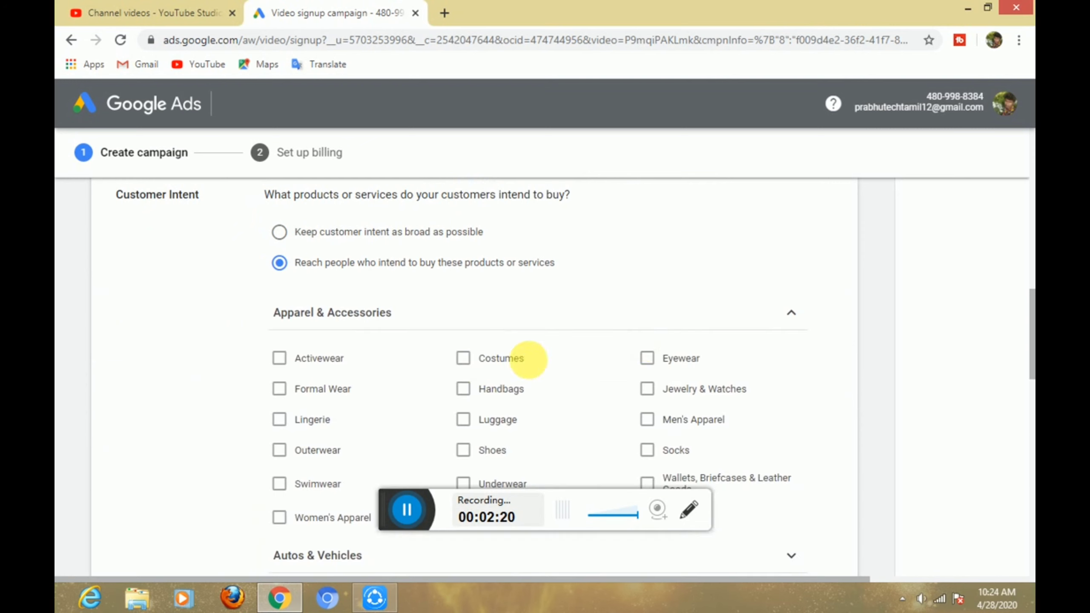
left_click_drag(1030, 356, 1022, 267)
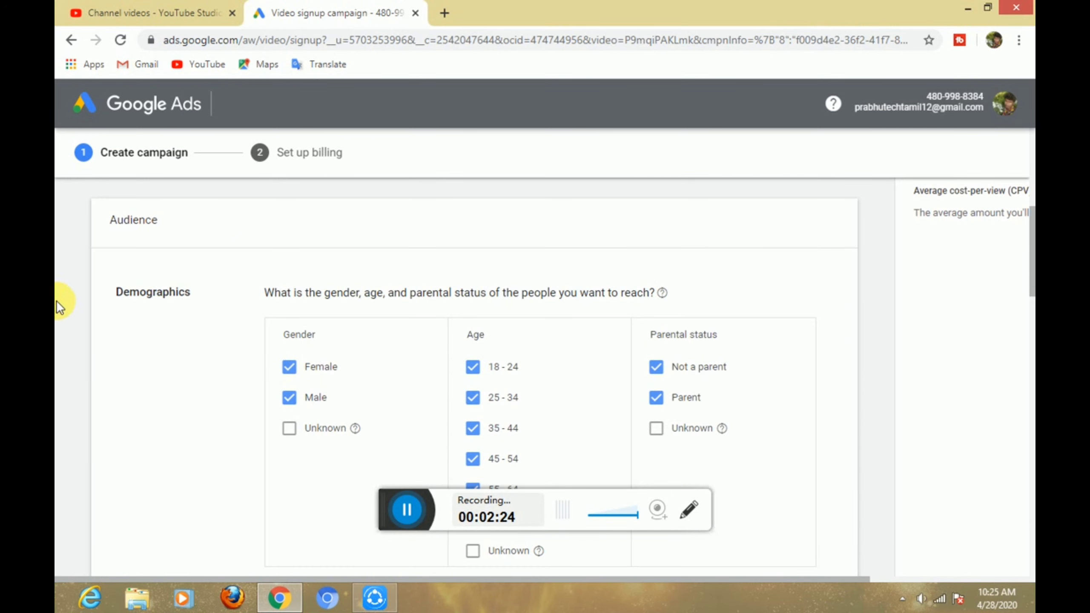
Try excluding Male from the target gender in the demographics, and include it again
left_click_drag(187, 334, 373, 341)
left_click(745, 276)
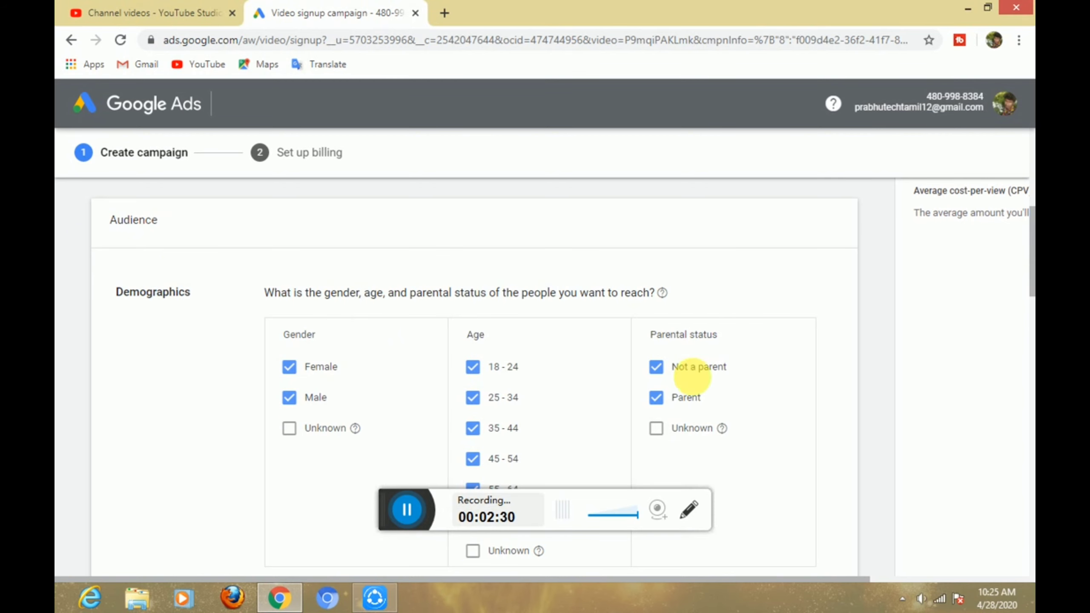
left_click(296, 399)
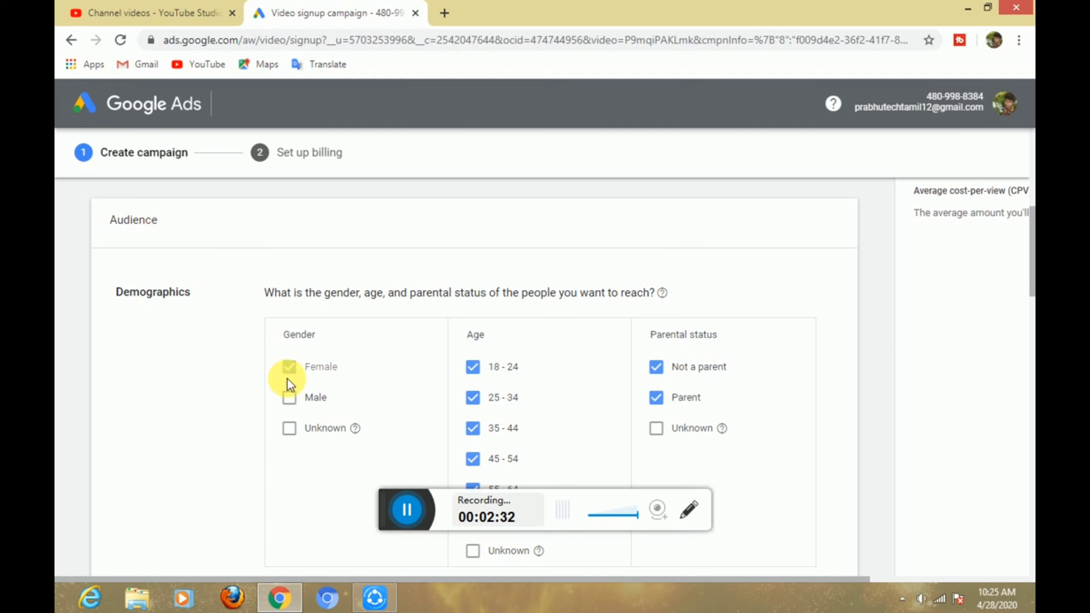
left_click(291, 399)
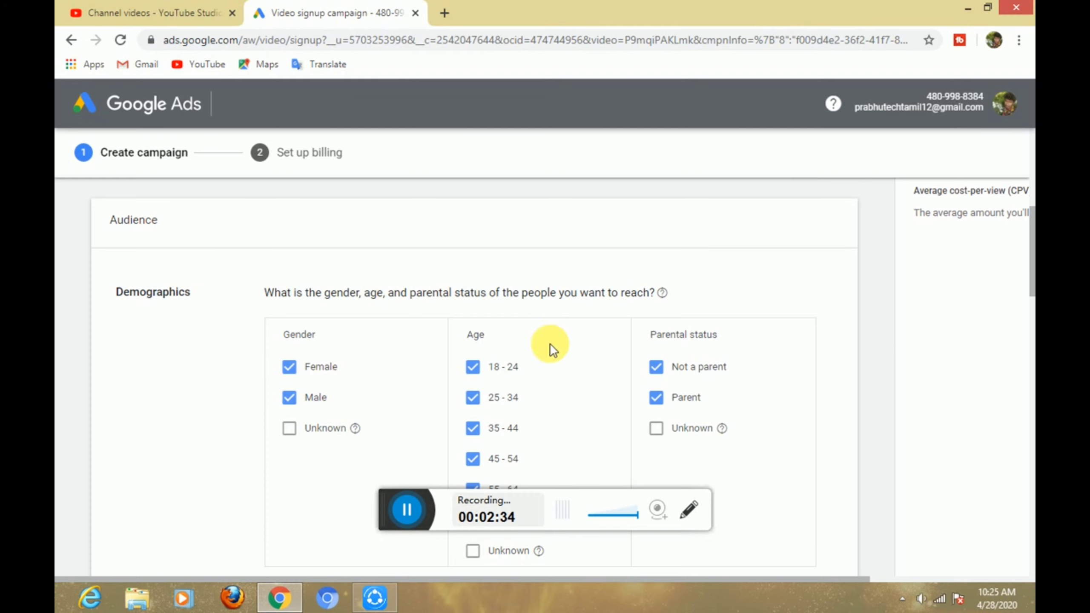
Review the Customer Intent product categories and set the targeting to keep customer intent as broad as possible
scroll(1027, 269, "down", 5)
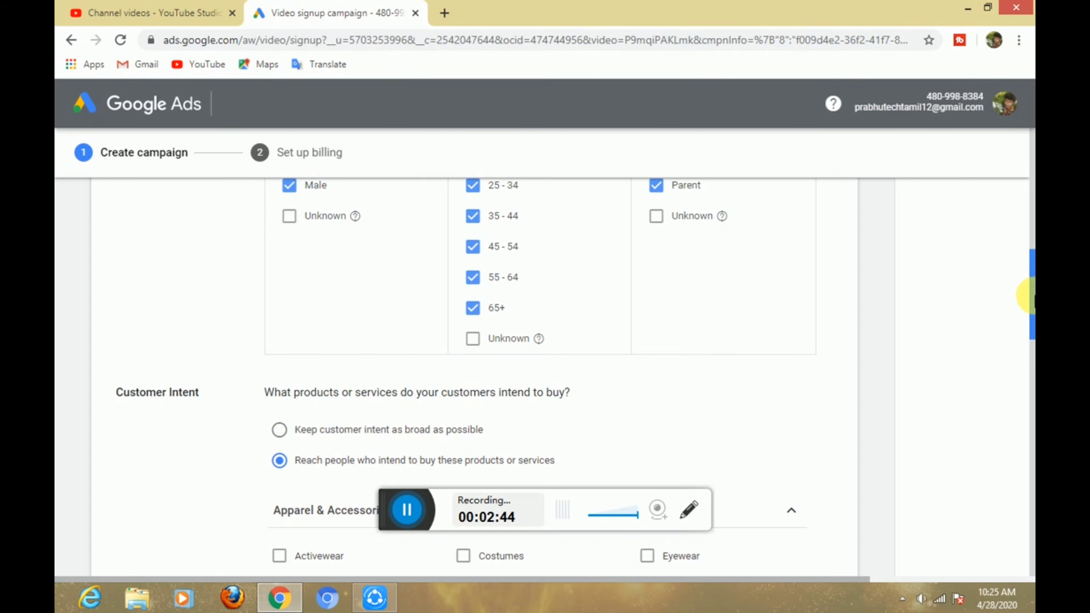
left_click_drag(1033, 298, 1034, 328)
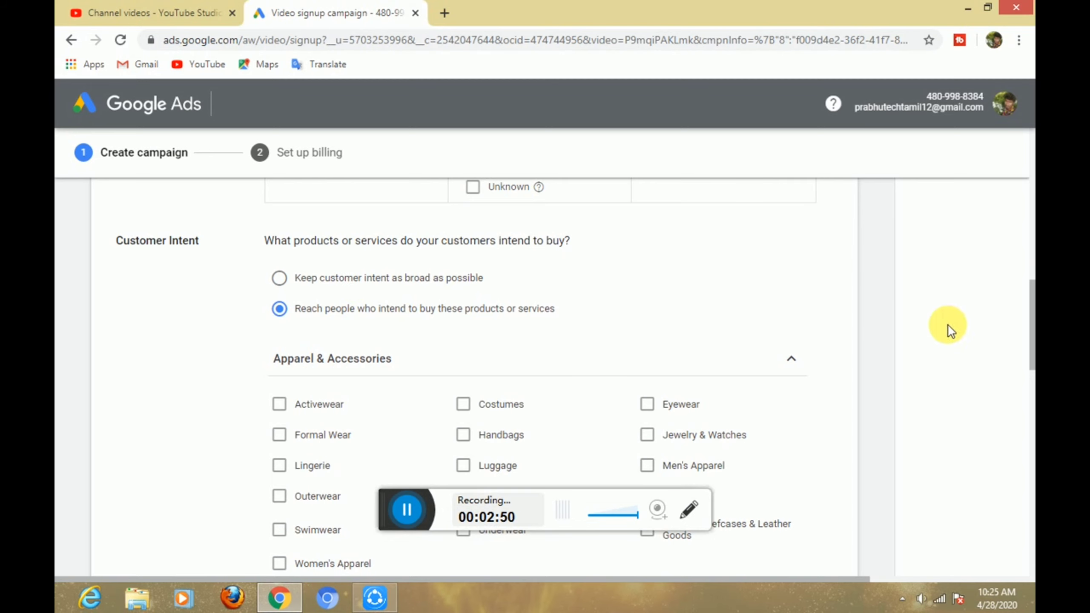
left_click_drag(1032, 316, 1032, 355)
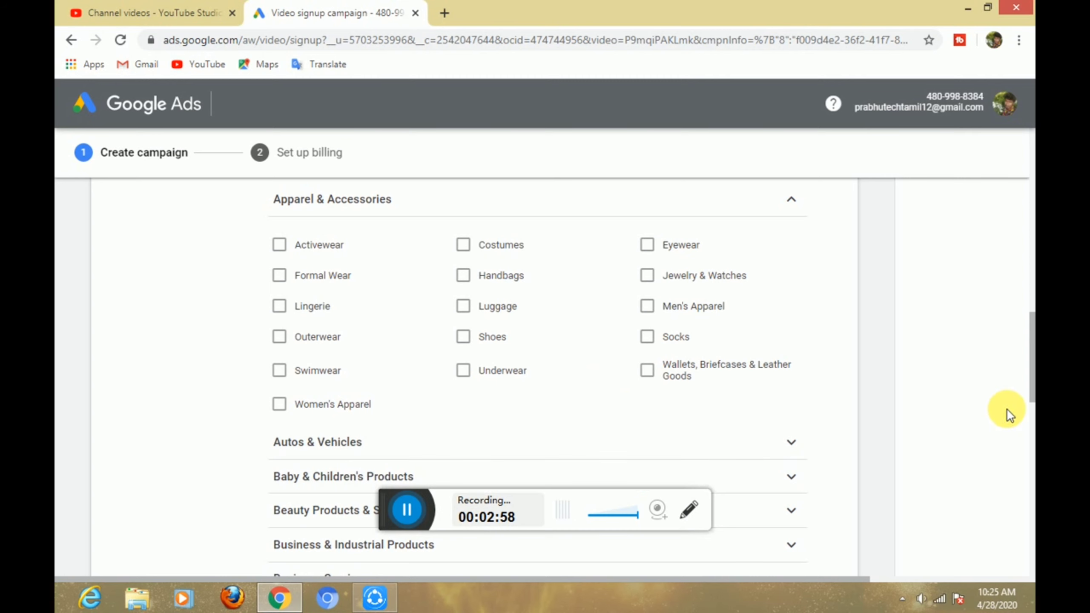
scroll(1030, 369, "up", 3)
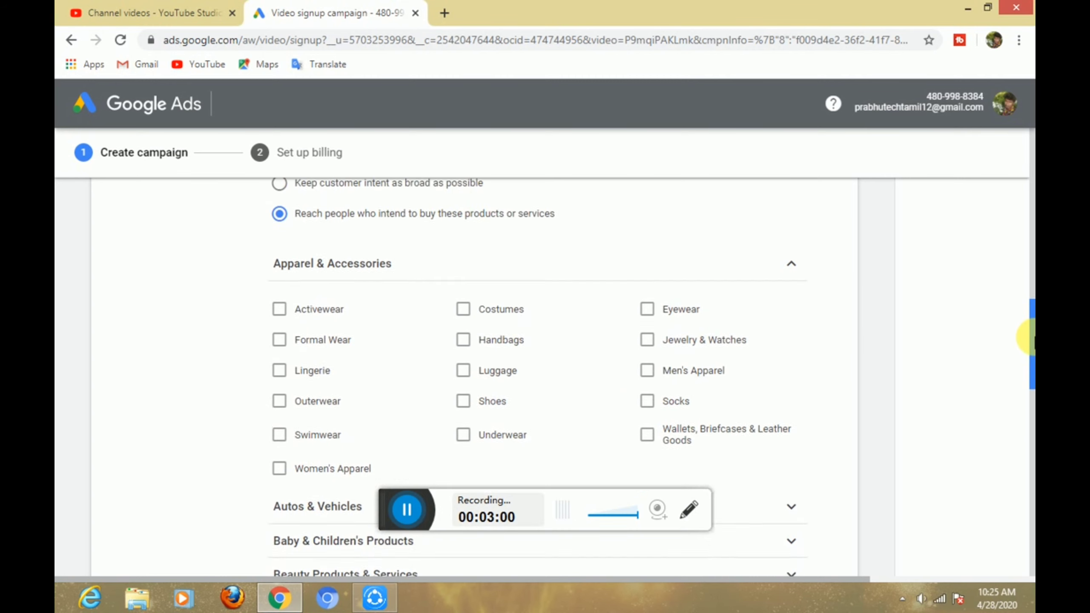
left_click(405, 308)
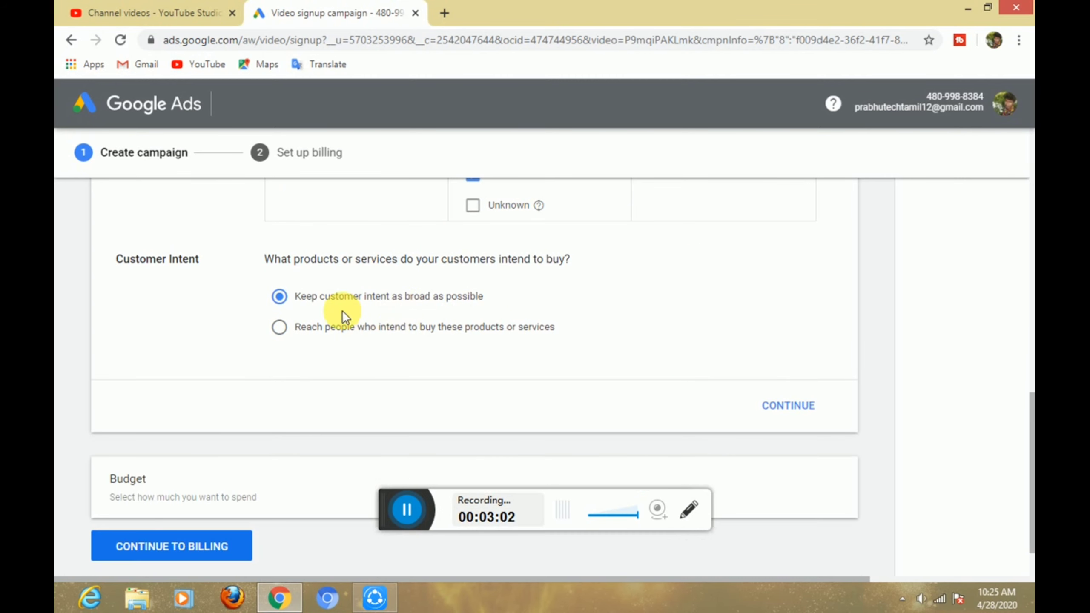
left_click(279, 330)
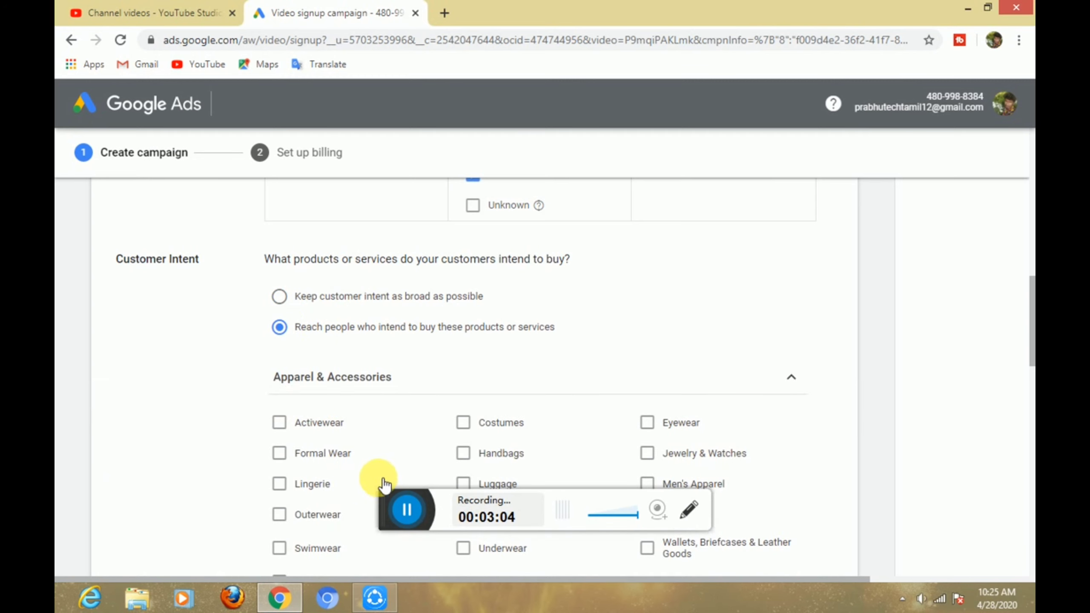
left_click(379, 304)
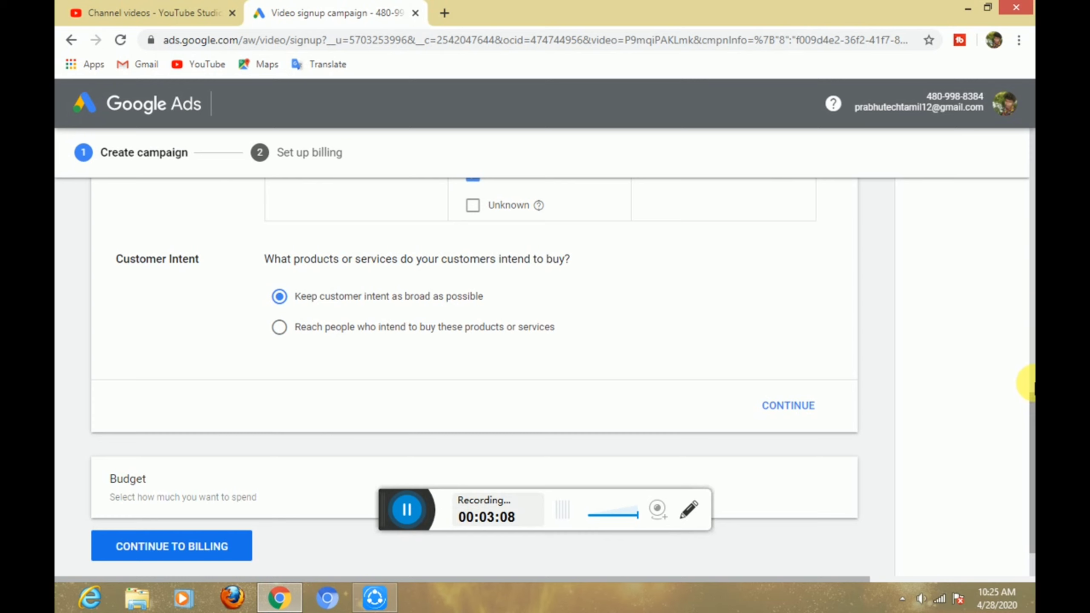
Open the campaign's Budget section and look over its currency, daily budget and per-day average
scroll(1023, 429, "down", 2)
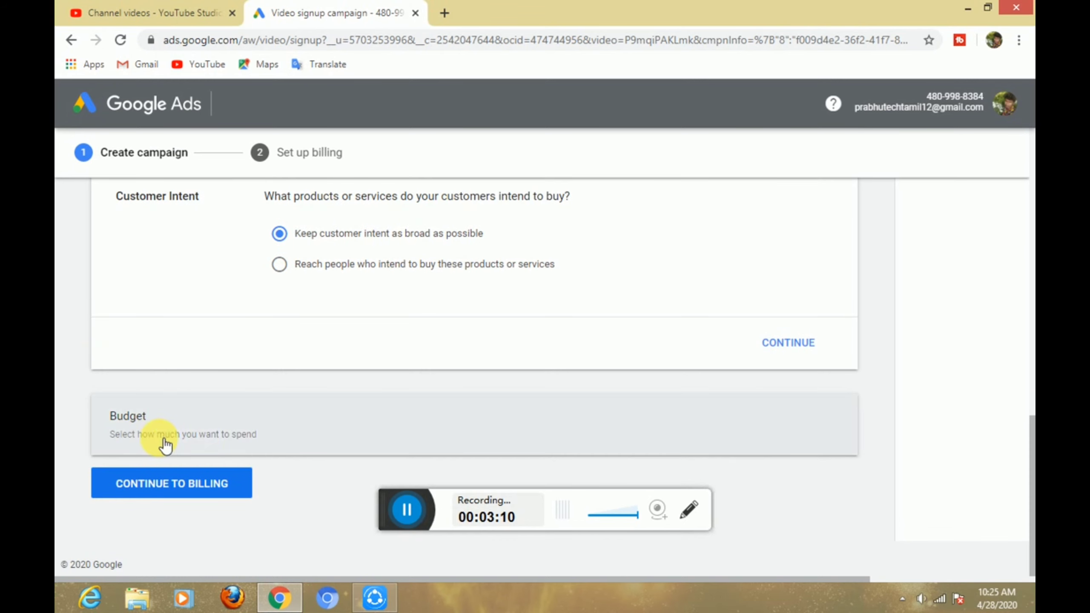
left_click(206, 442)
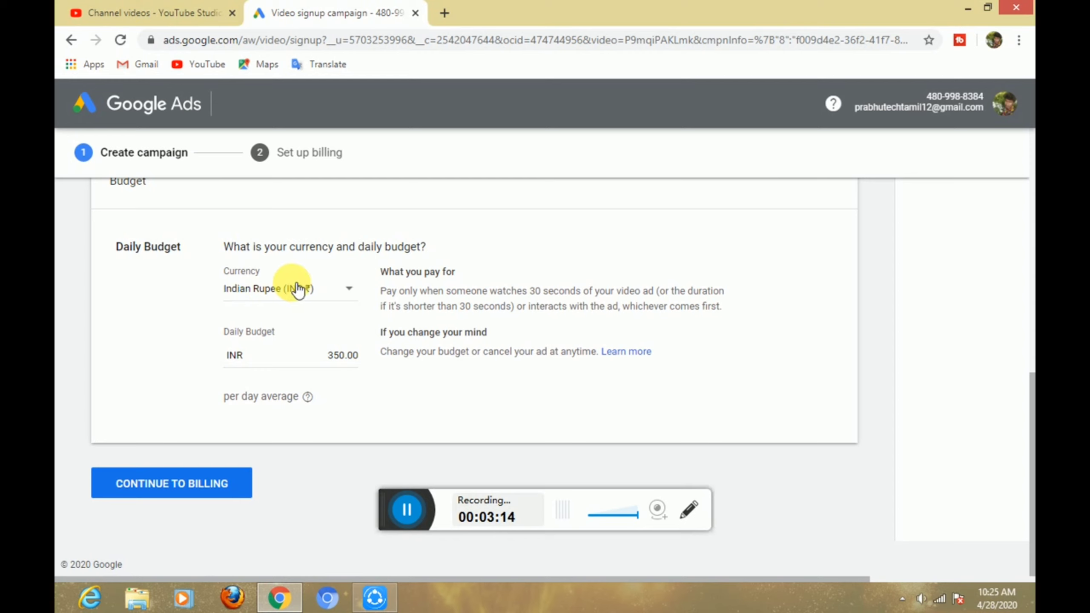
left_click_drag(109, 247, 185, 259)
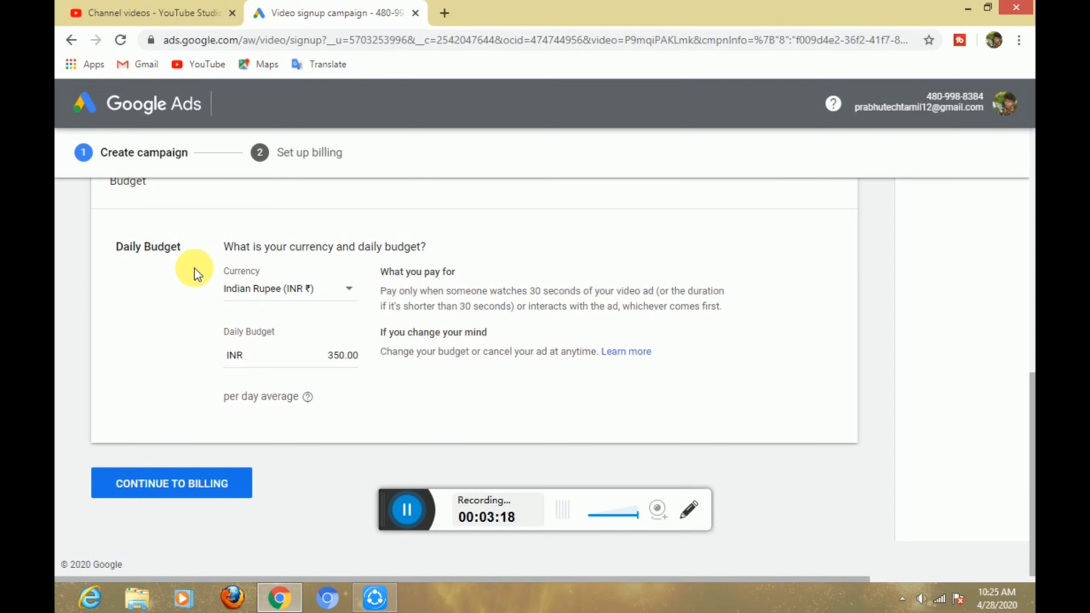
left_click_drag(289, 355, 339, 366)
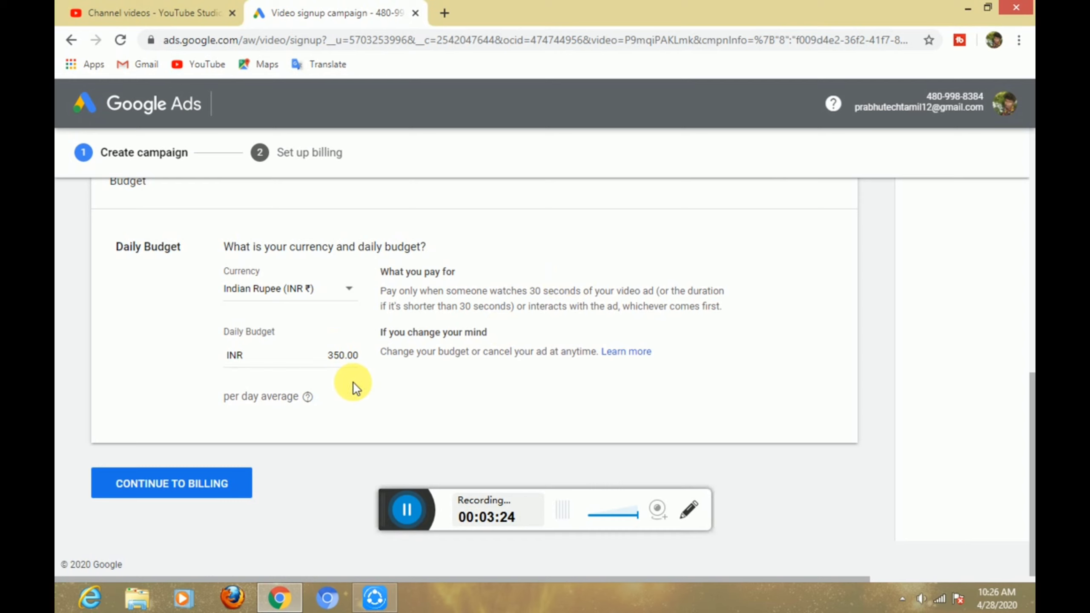
left_click_drag(225, 400, 259, 407)
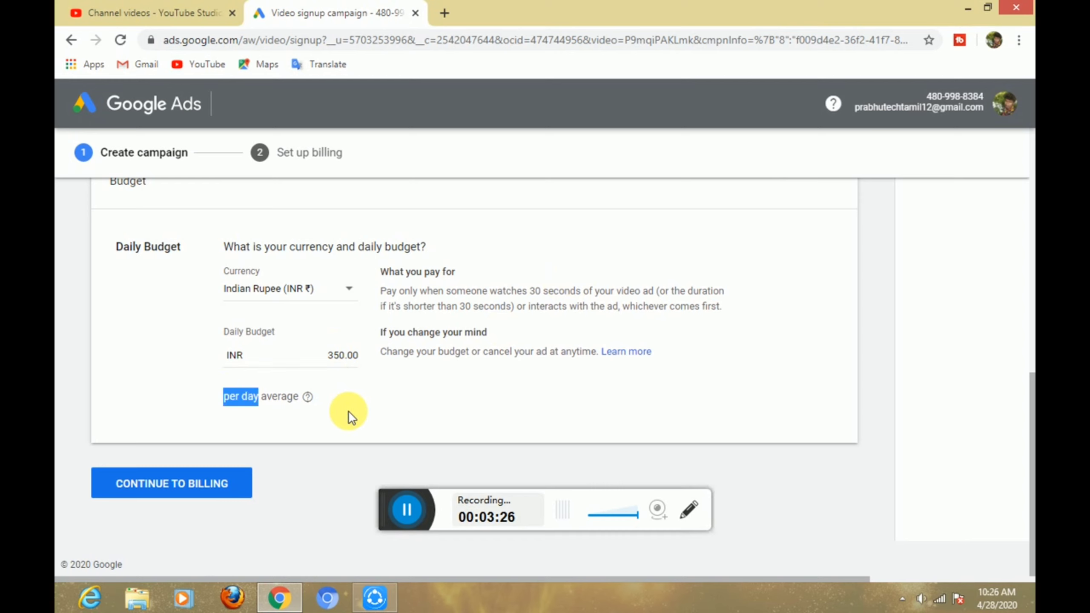
left_click(621, 385)
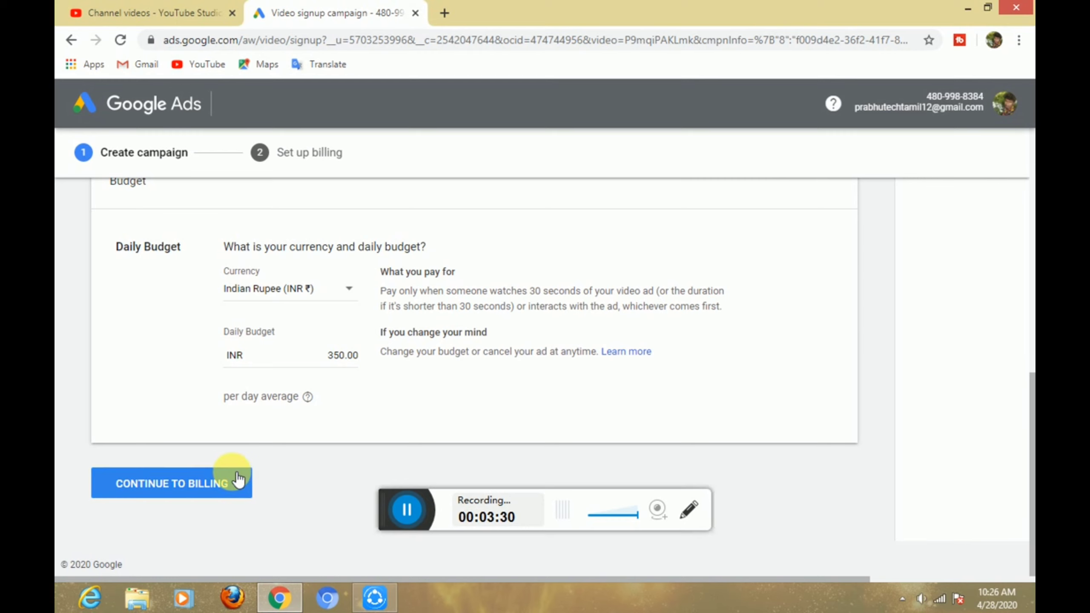
Continue to the billing setup and select Link Paytm wallet as the payment method
left_click(216, 478)
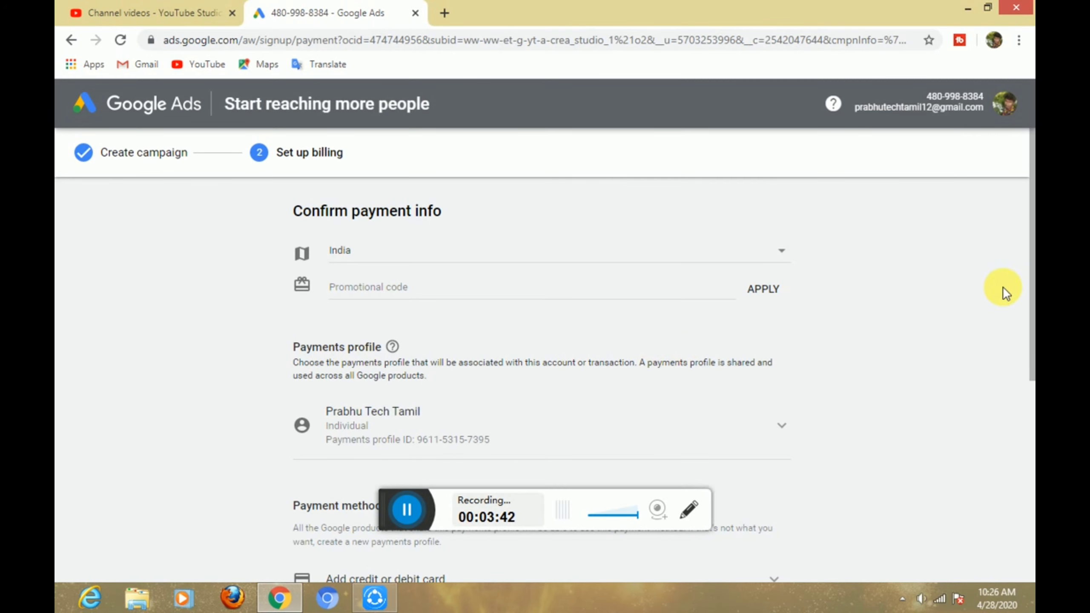
left_click_drag(1033, 285, 1029, 335)
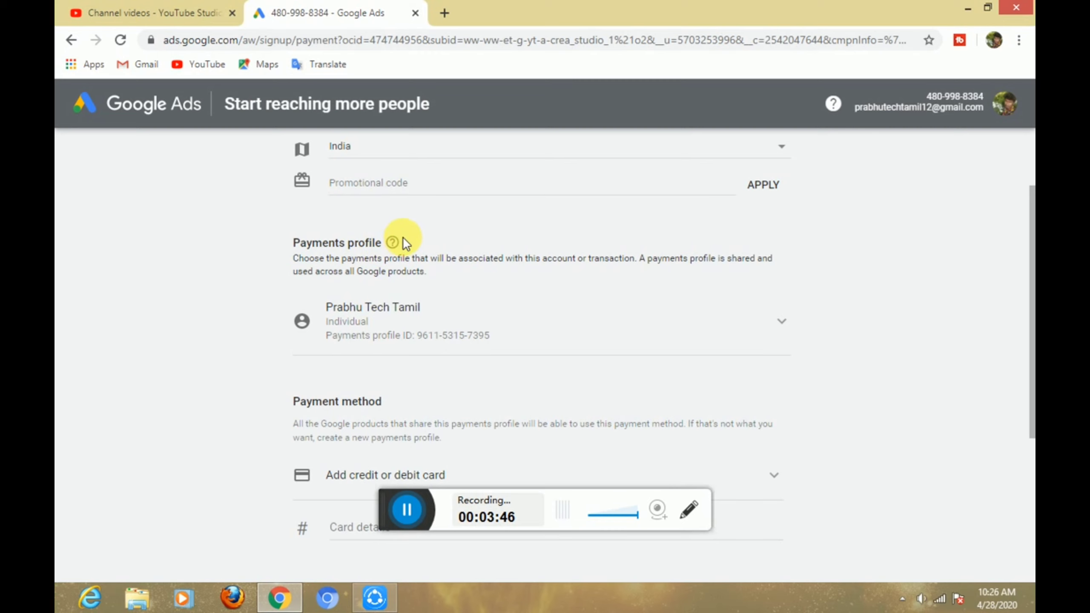
left_click_drag(1033, 279, 1032, 347)
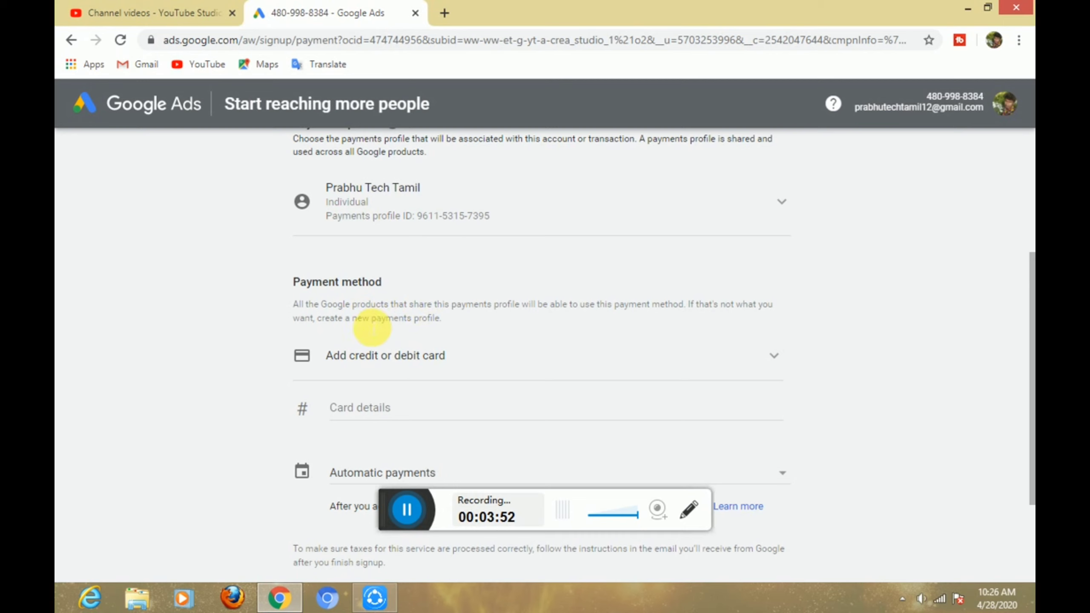
left_click(390, 365)
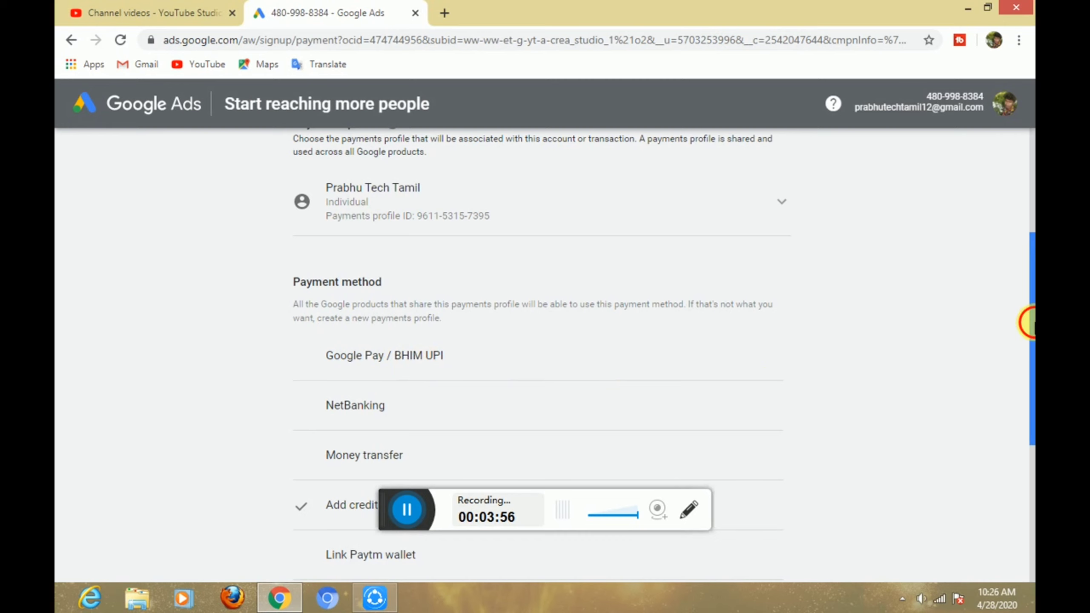
left_click_drag(1029, 334, 1029, 420)
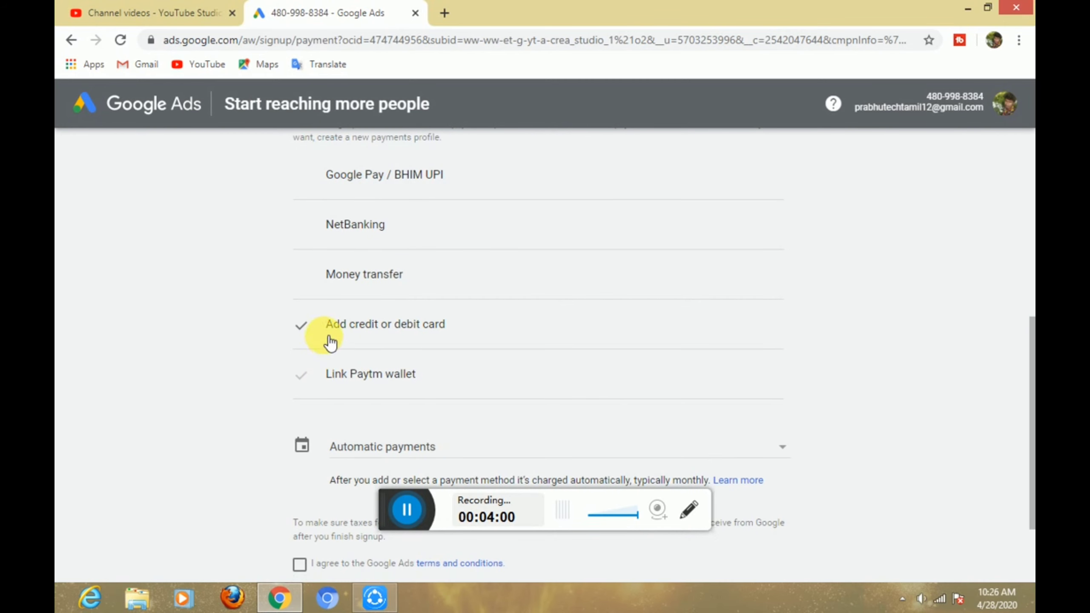
left_click(359, 378)
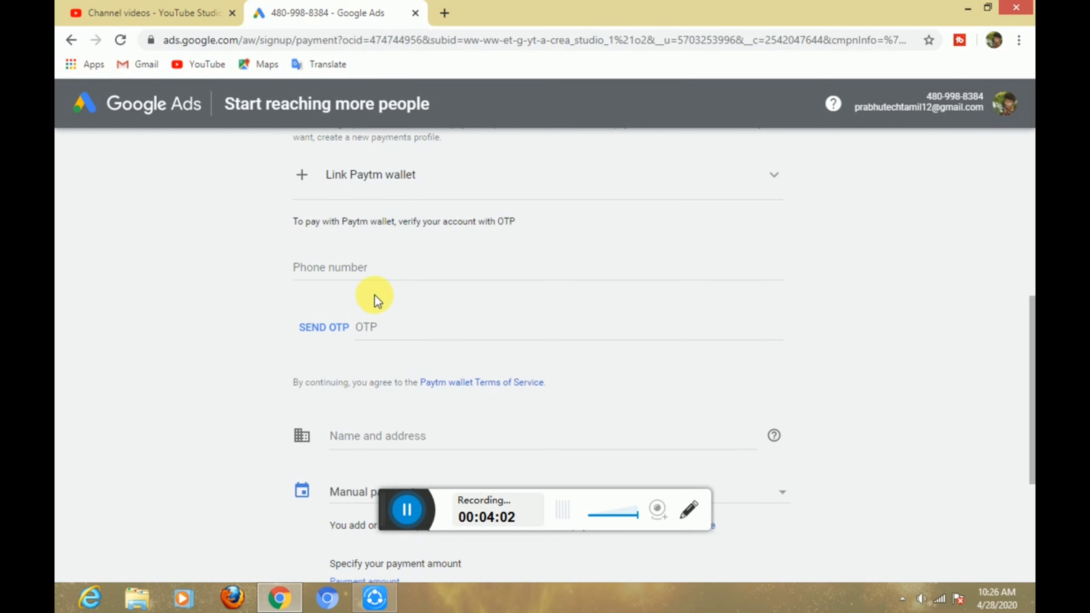
Go through the Paytm wallet's phone number, OTP, and name and address fields without filling them in
left_click(684, 333)
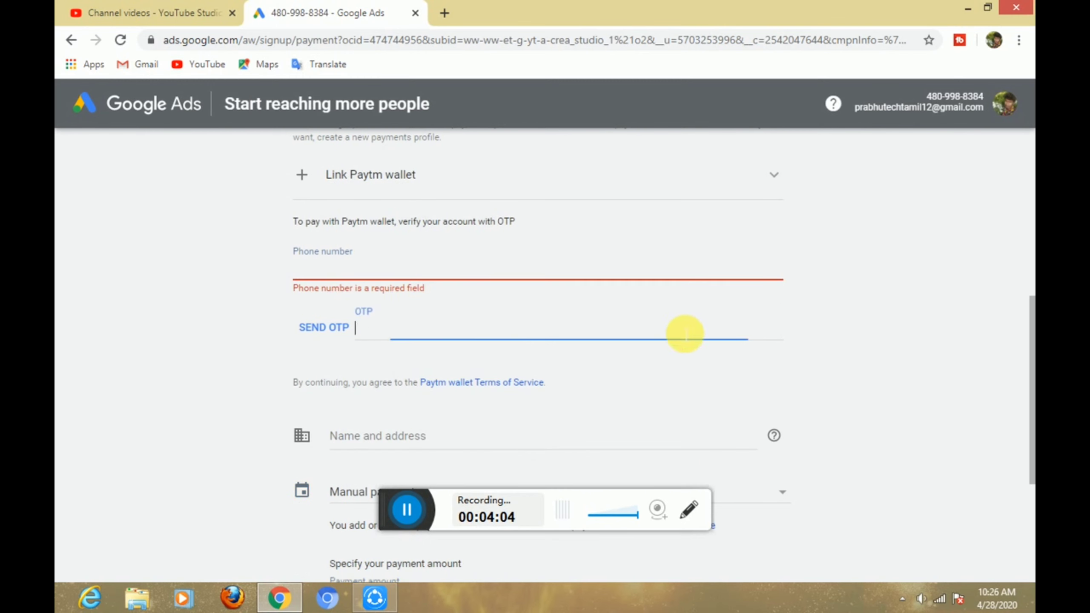
scroll(1029, 303, "up", 1)
left_click_drag(1029, 303, 1013, 399)
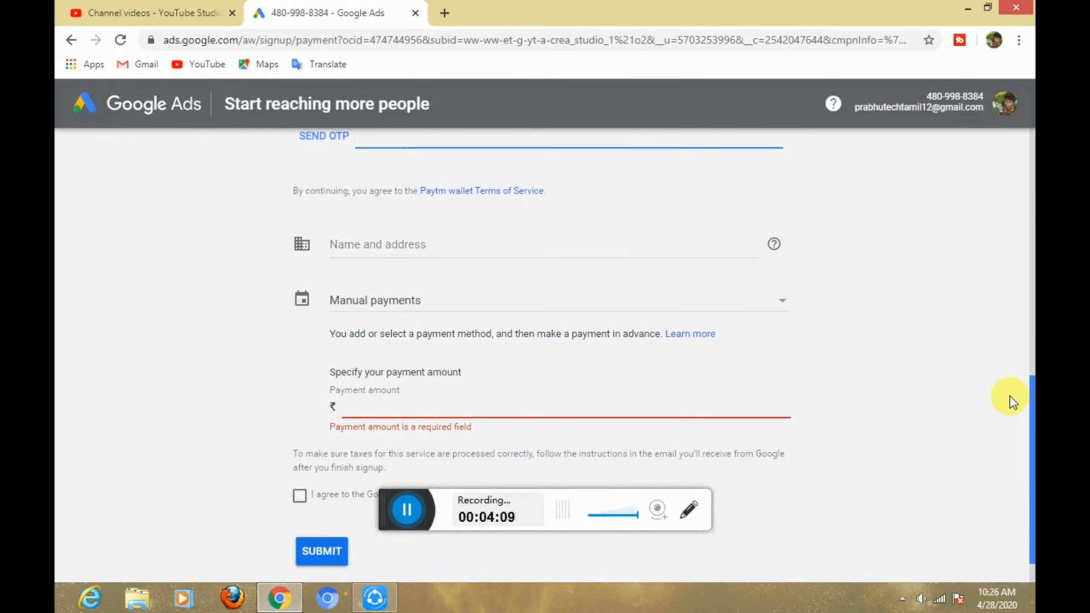
left_click(389, 245)
left_click(382, 400)
left_click(370, 442)
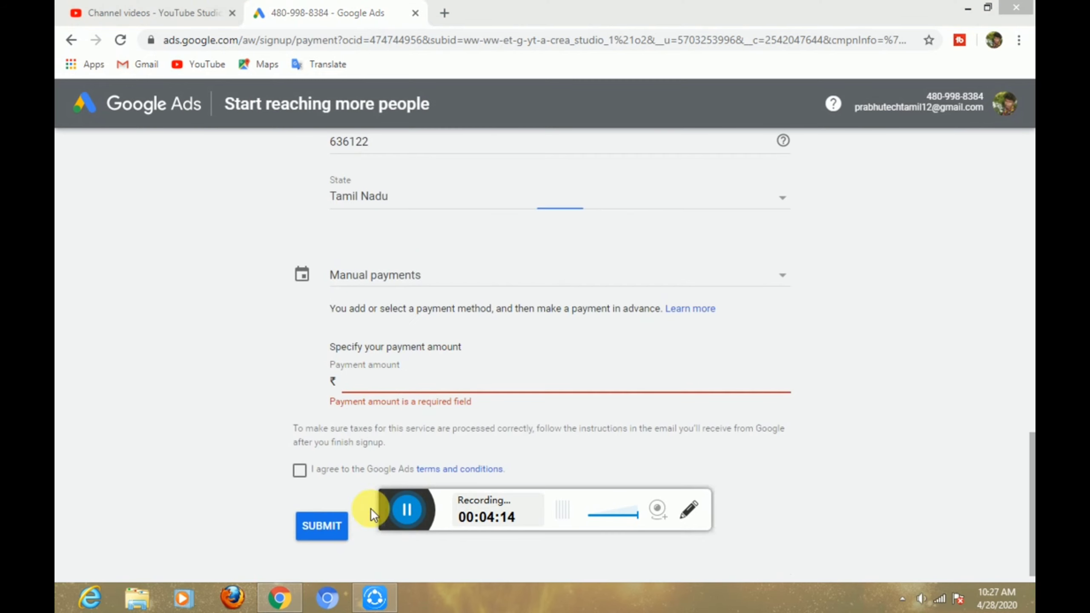
left_click_drag(1034, 434, 1032, 261)
left_click(343, 254)
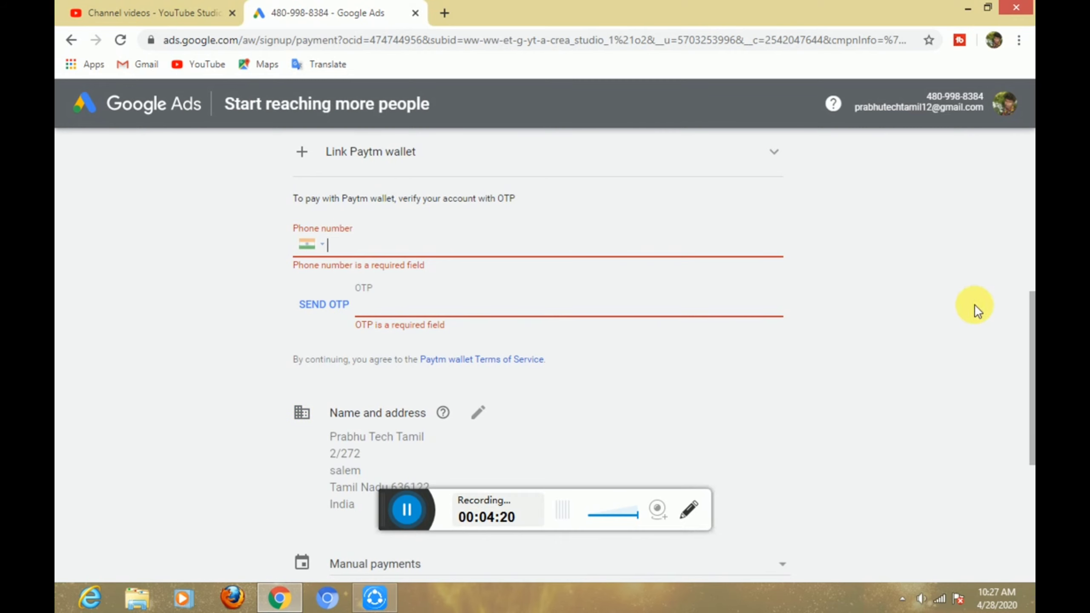
Check the available payment types for the Paytm wallet, keeping Manual payments selected
scroll(1030, 430, "down", 5)
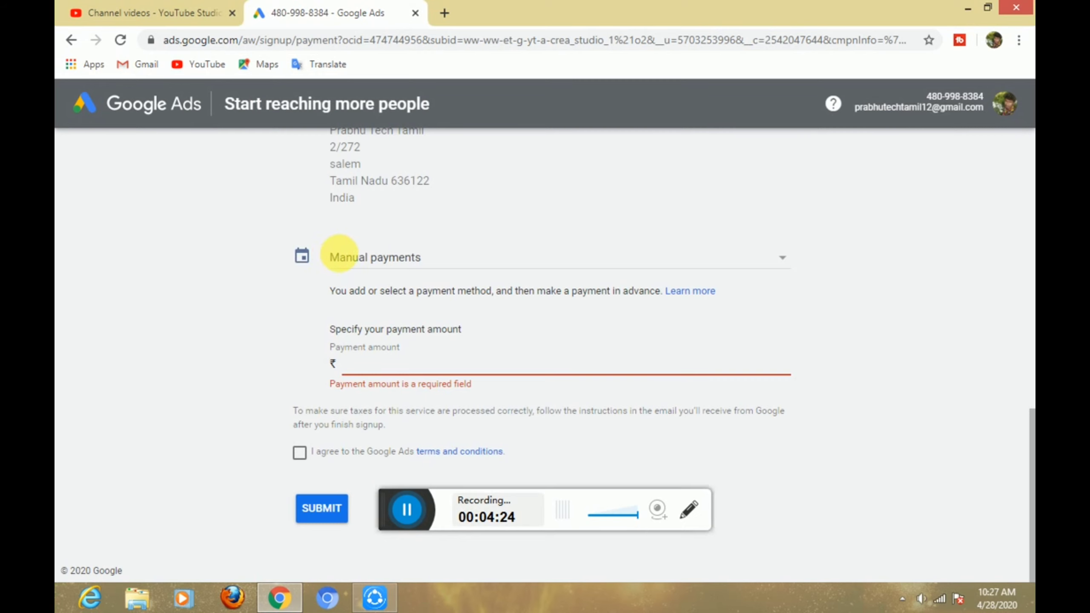
left_click(339, 257)
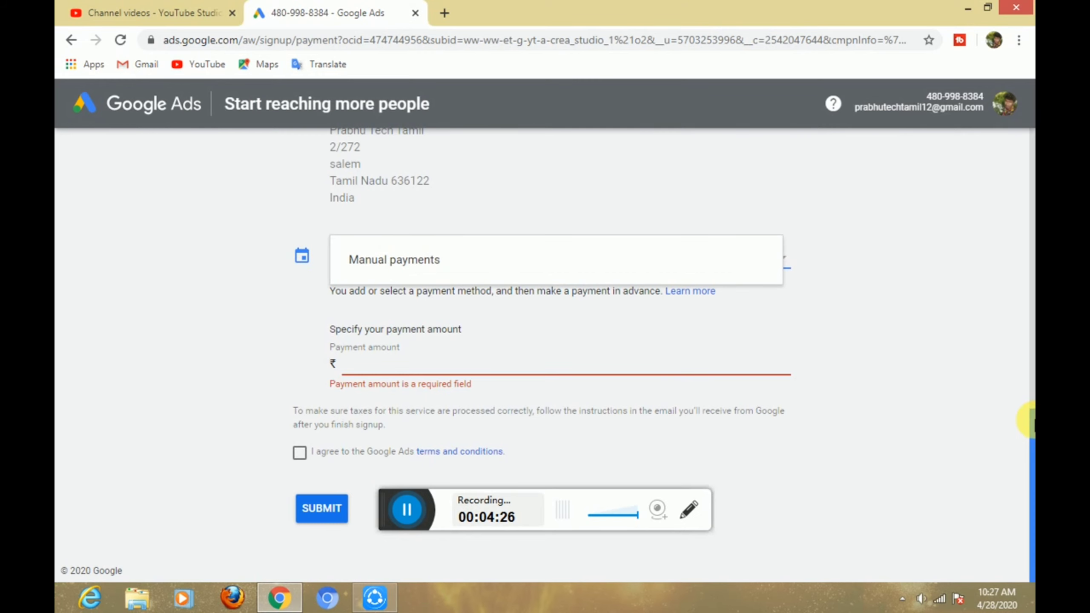
left_click(1032, 421)
scroll(662, 483, "down", 5)
left_click(472, 364)
left_click(788, 376)
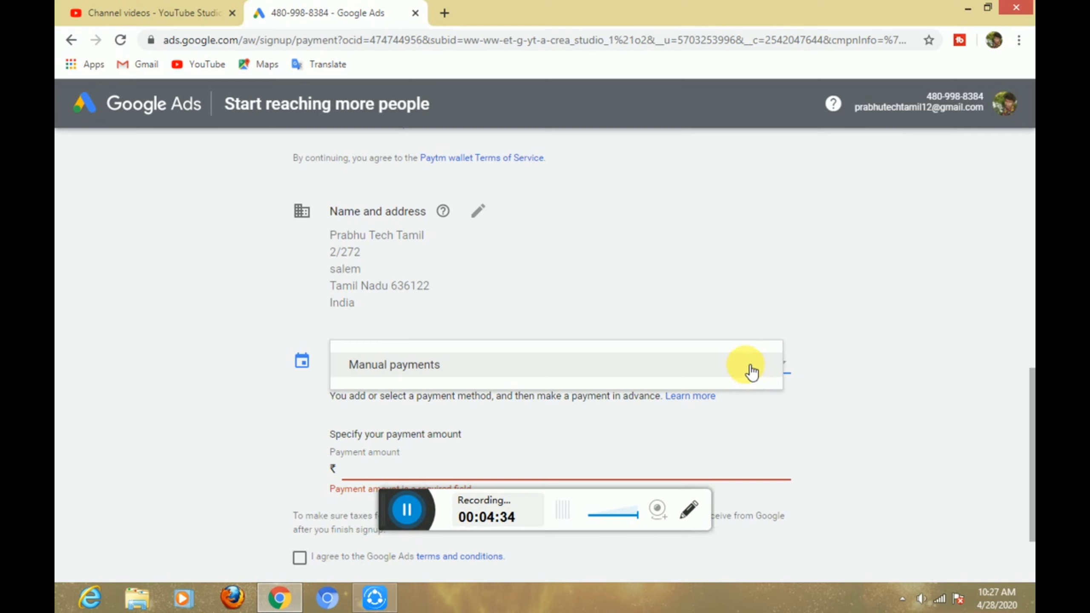
left_click(943, 339)
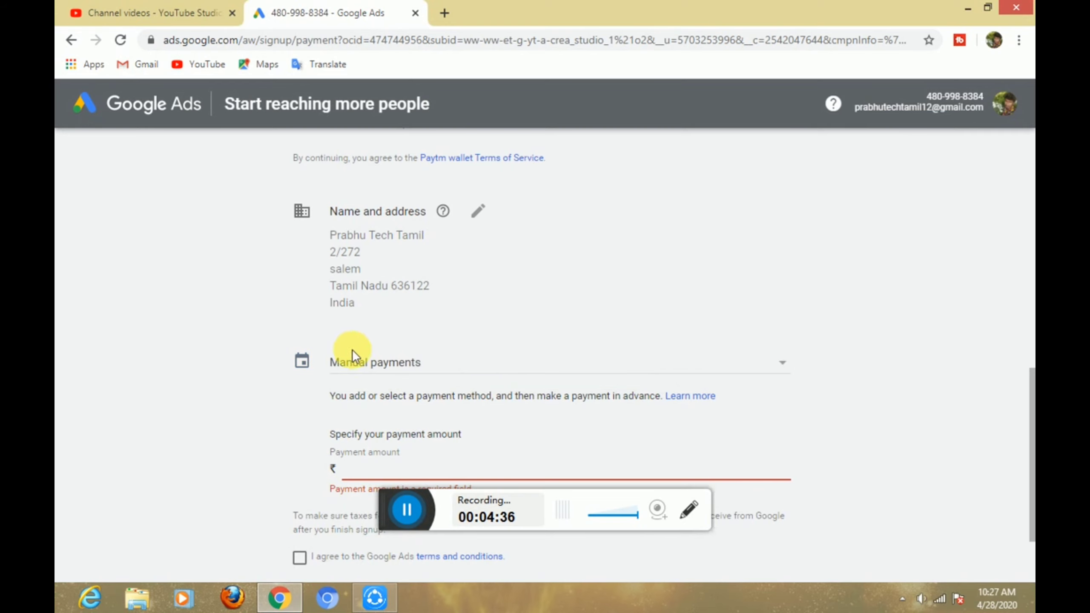
left_click(351, 368)
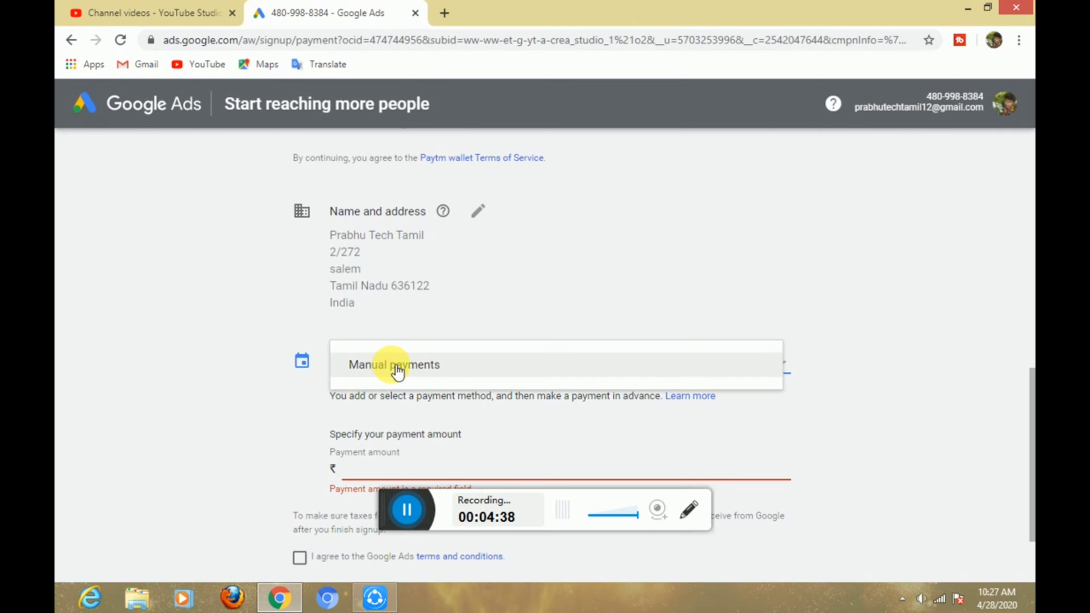
left_click(451, 370)
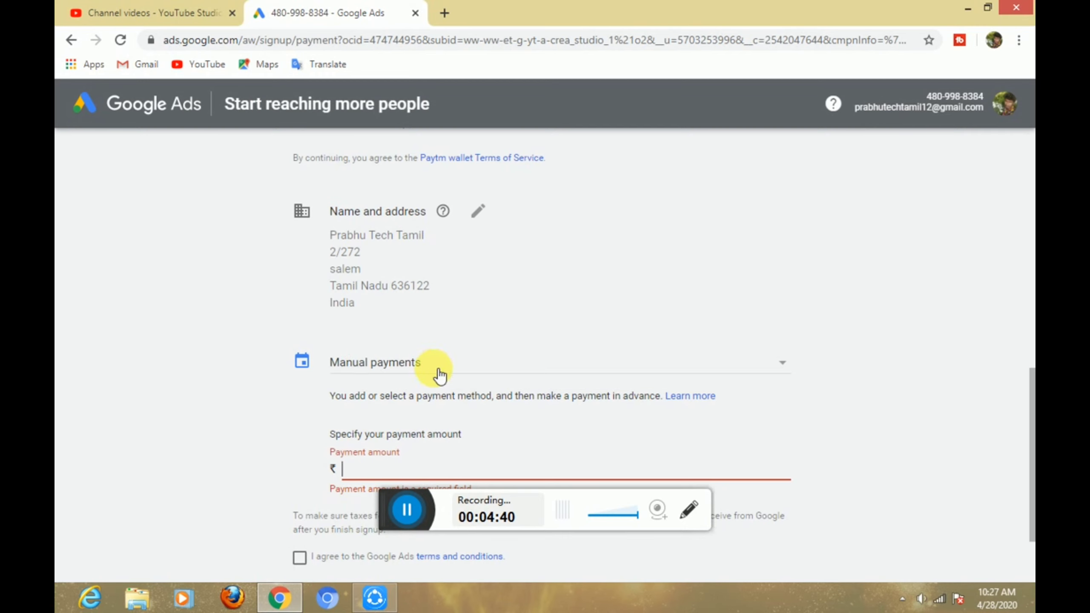
left_click(448, 372)
left_click(446, 370)
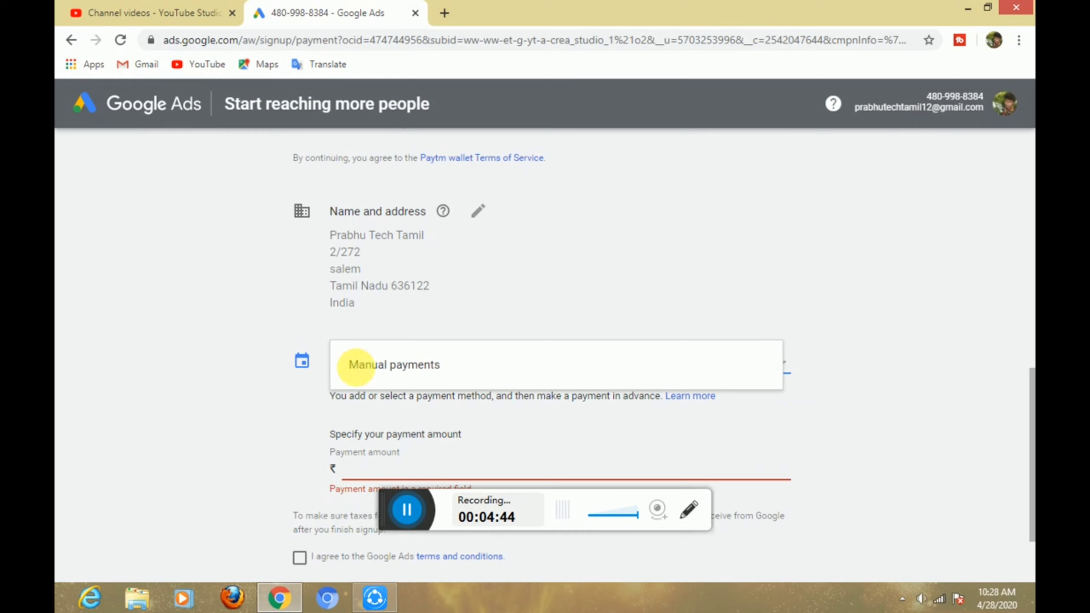
left_click(235, 404)
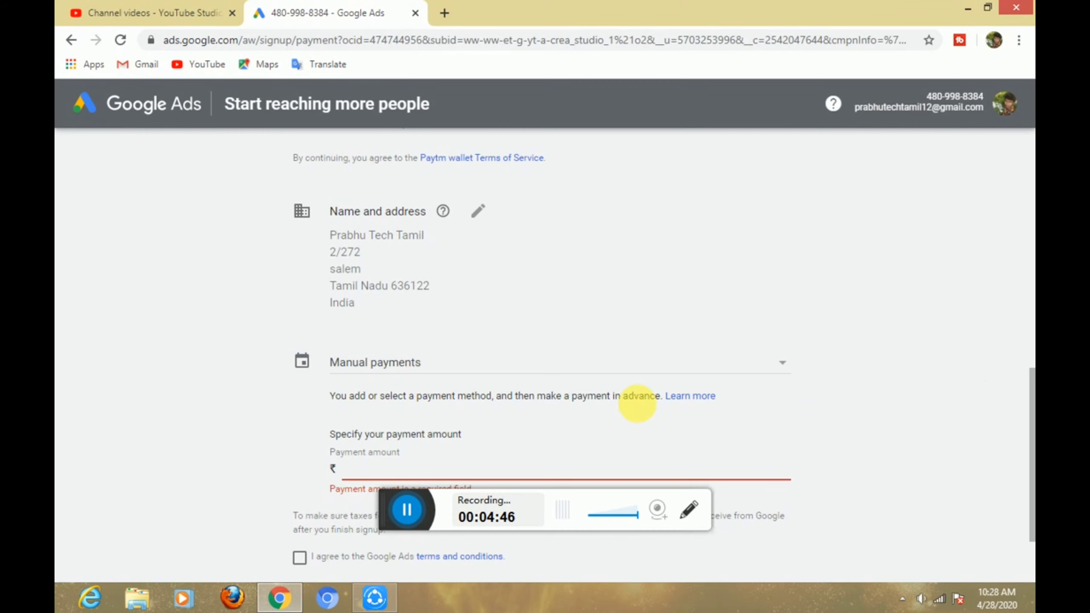
Set the manual payment amount to ₹500 and agree to the Google Ads terms and conditions
scroll(1025, 472, "down", 3)
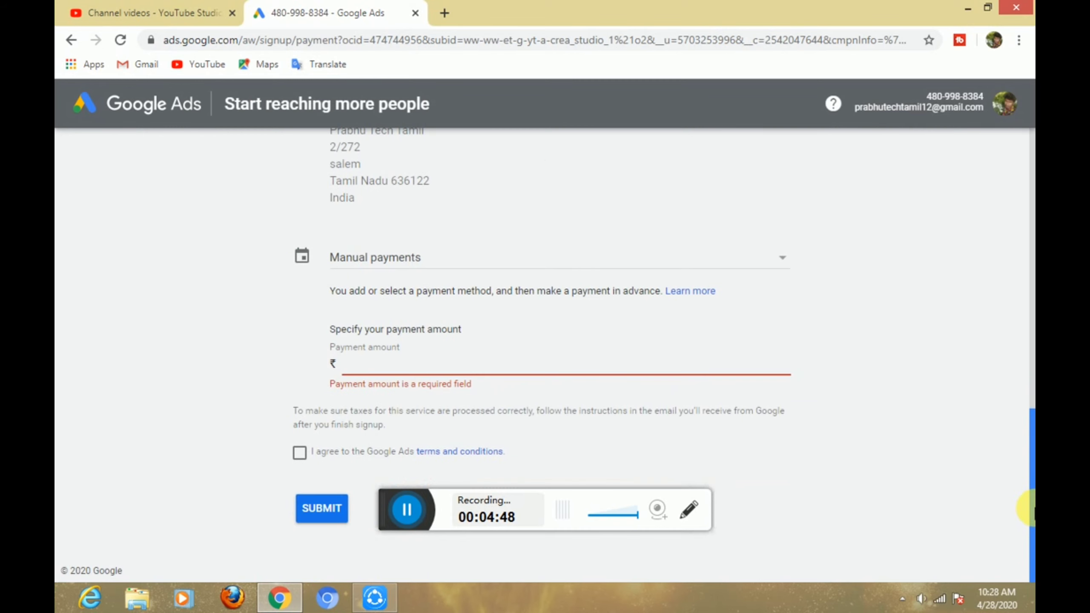
type("500")
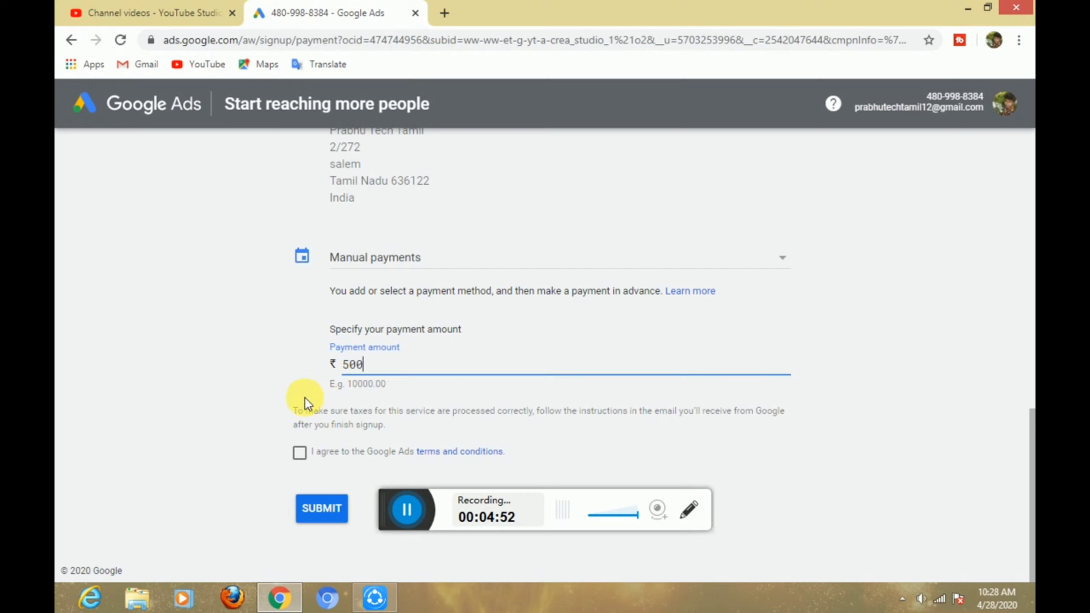
left_click(266, 464)
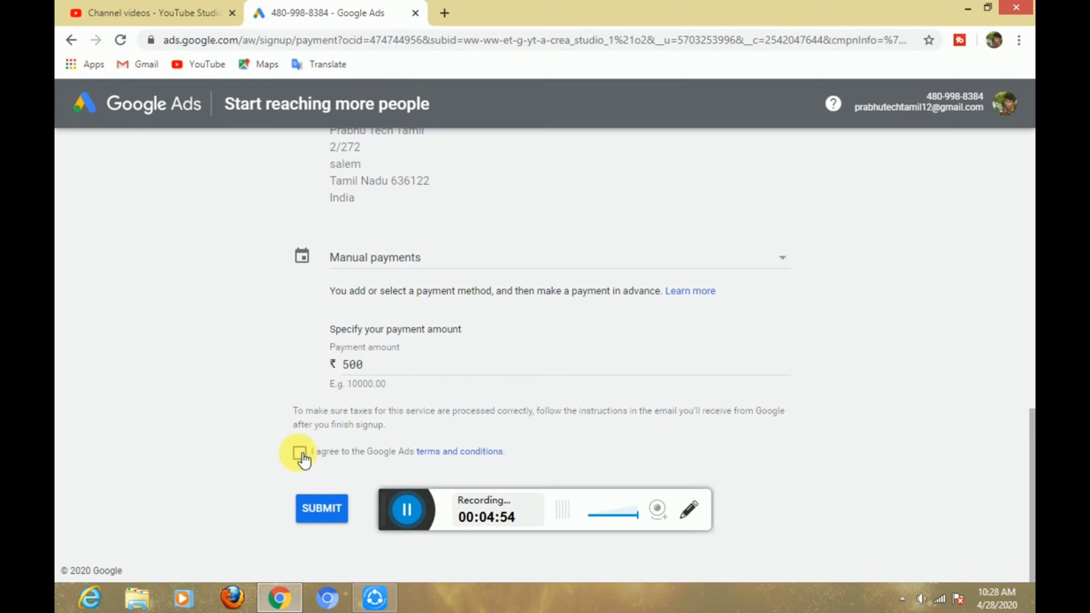
left_click_drag(1026, 468, 1026, 377)
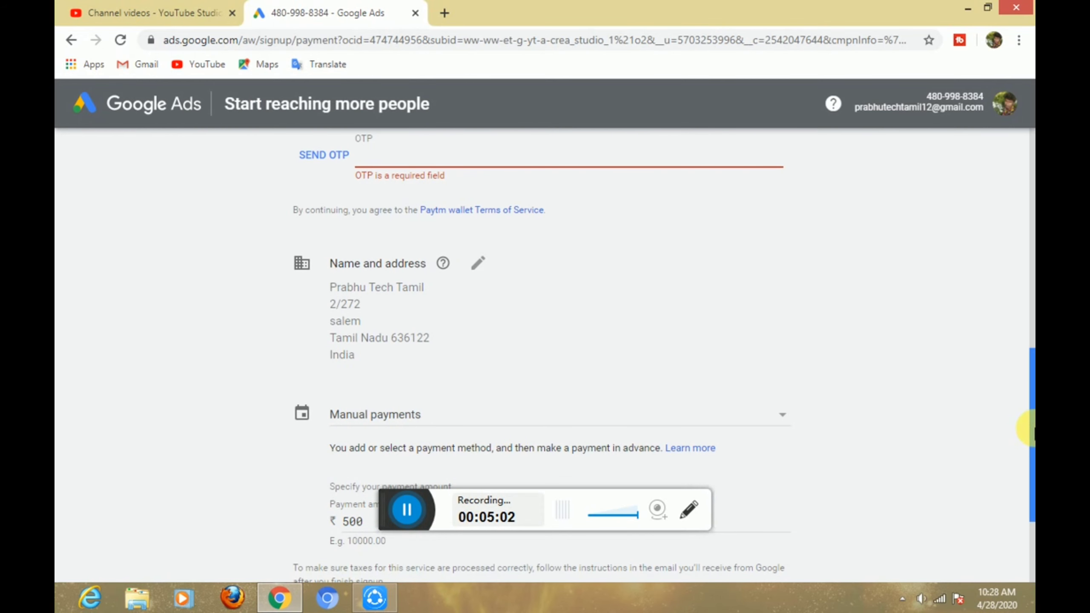
left_click_drag(1027, 433, 1026, 494)
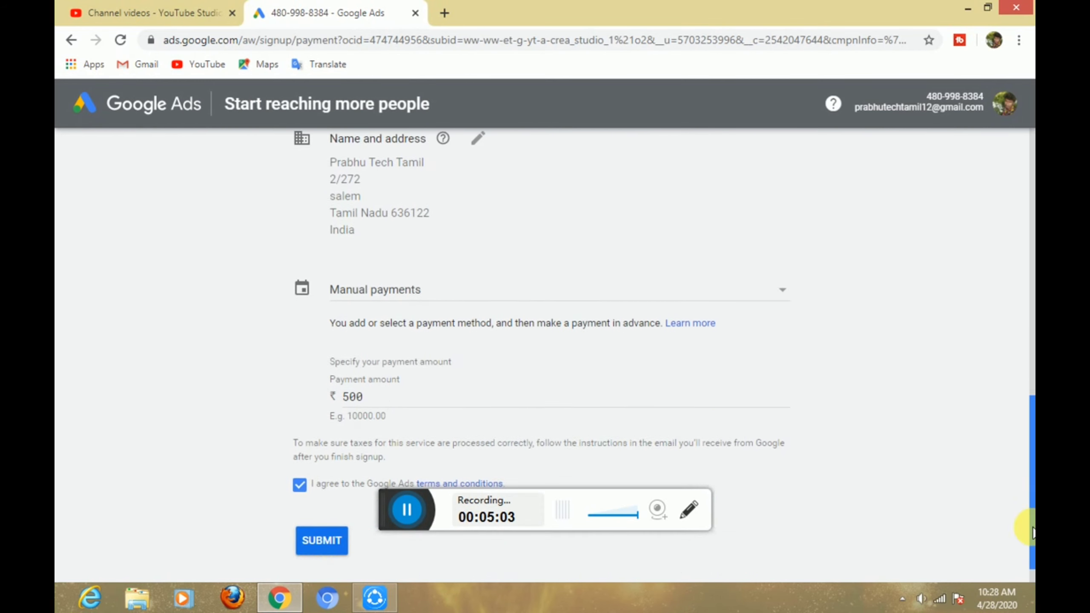
Bring up the available payment methods again for the payments profile
left_click(419, 511)
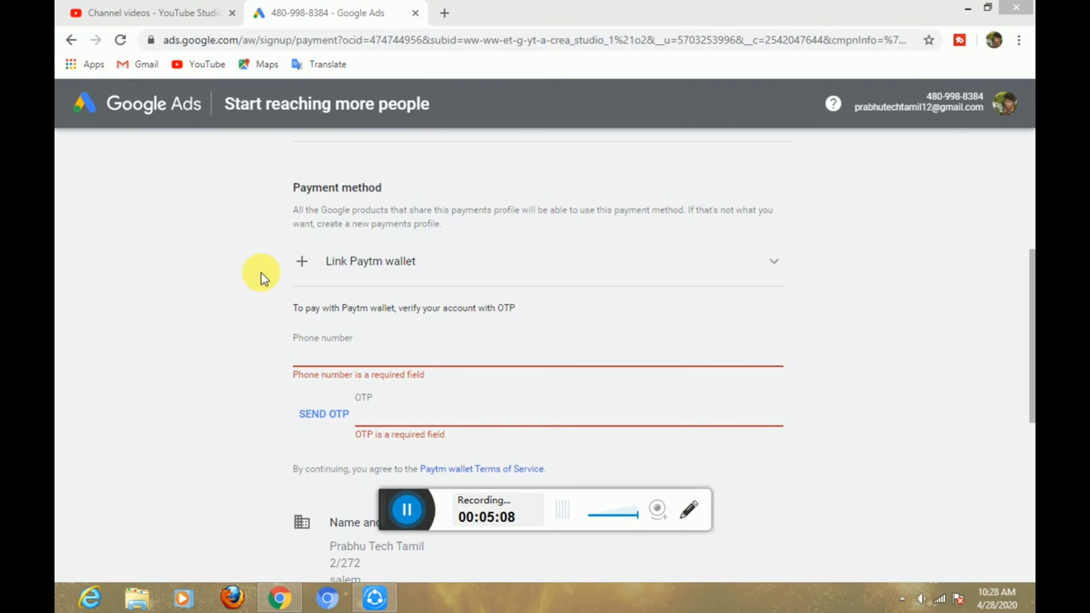
left_click(341, 261)
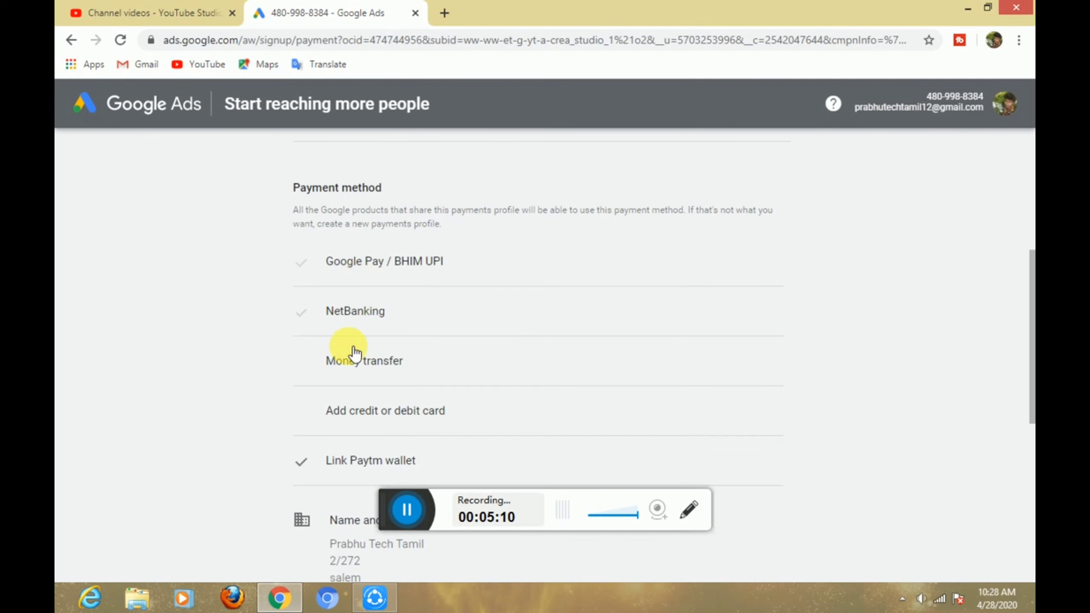